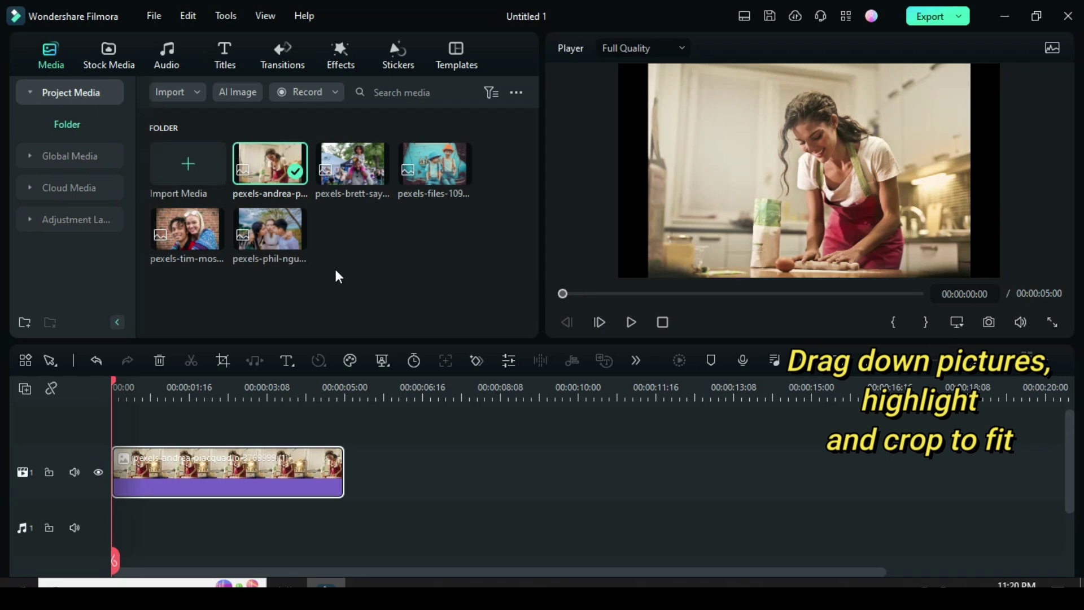
# Step: Add the remaining photos to the video track so all five sit in sequence
pyautogui.moveTo(187, 229); pyautogui.dragTo(365, 469)
pyautogui.moveTo(272, 232); pyautogui.dragTo(593, 480)
pyautogui.moveTo(352, 163); pyautogui.dragTo(565, 480)
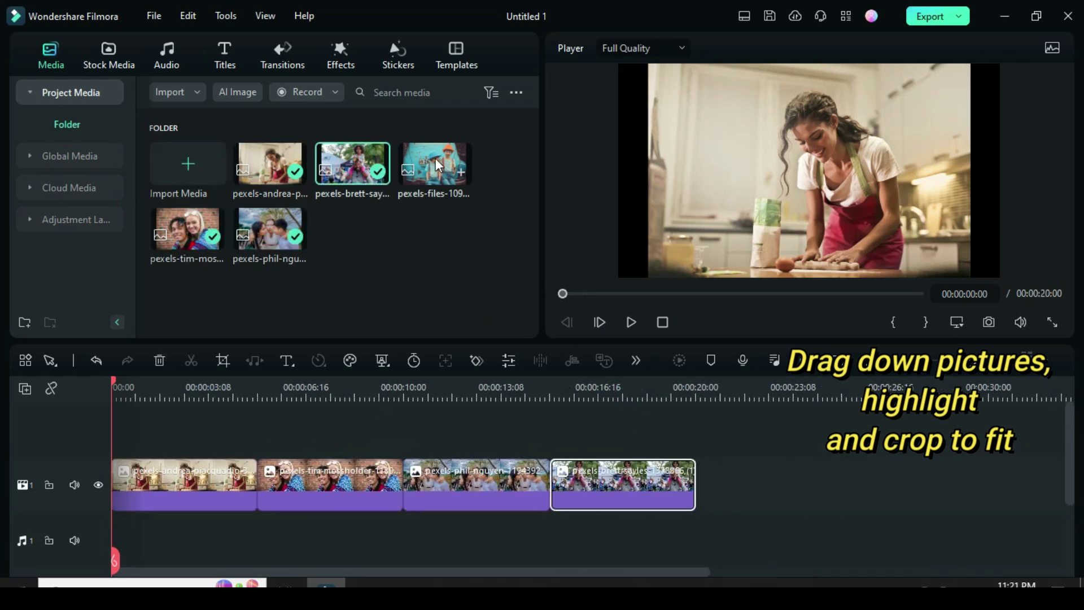
pyautogui.moveTo(434, 164); pyautogui.dragTo(732, 486)
# Step: Crop all five photo clips to fit the frame
pyautogui.moveTo(163, 433); pyautogui.dragTo(765, 498)
pyautogui.rightClick(245, 479)
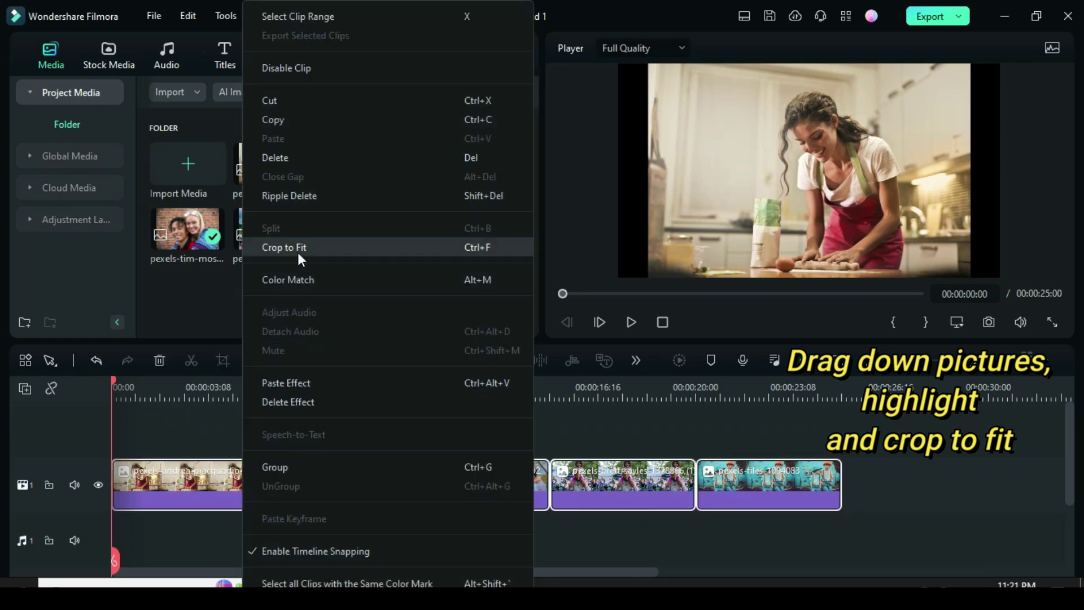
pyautogui.click(298, 248)
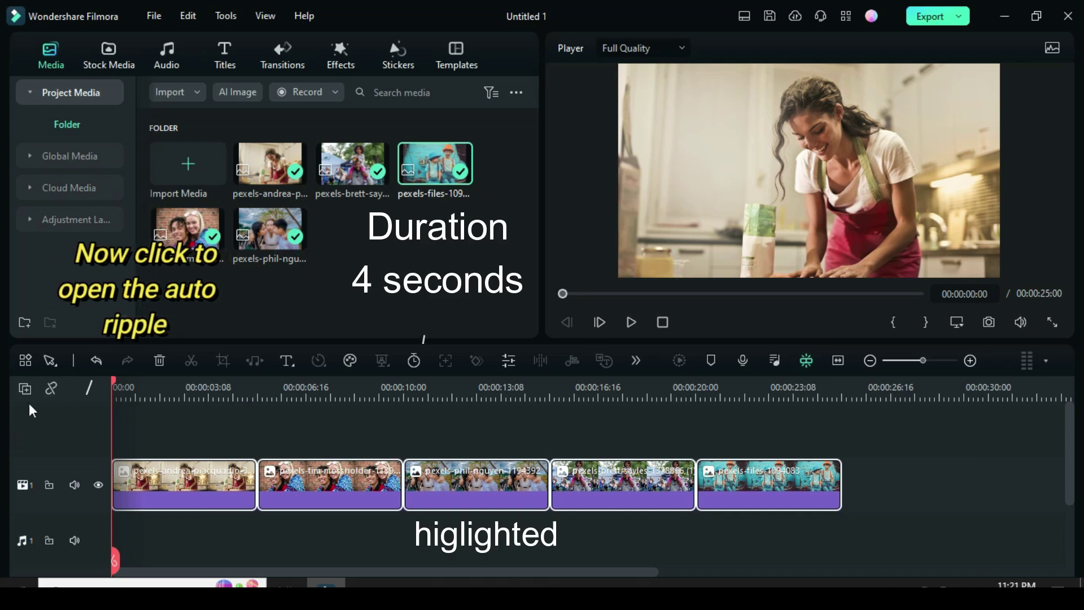
# Step: Turn on auto ripple and set every photo's duration to 00:00:04:00
pyautogui.click(49, 391)
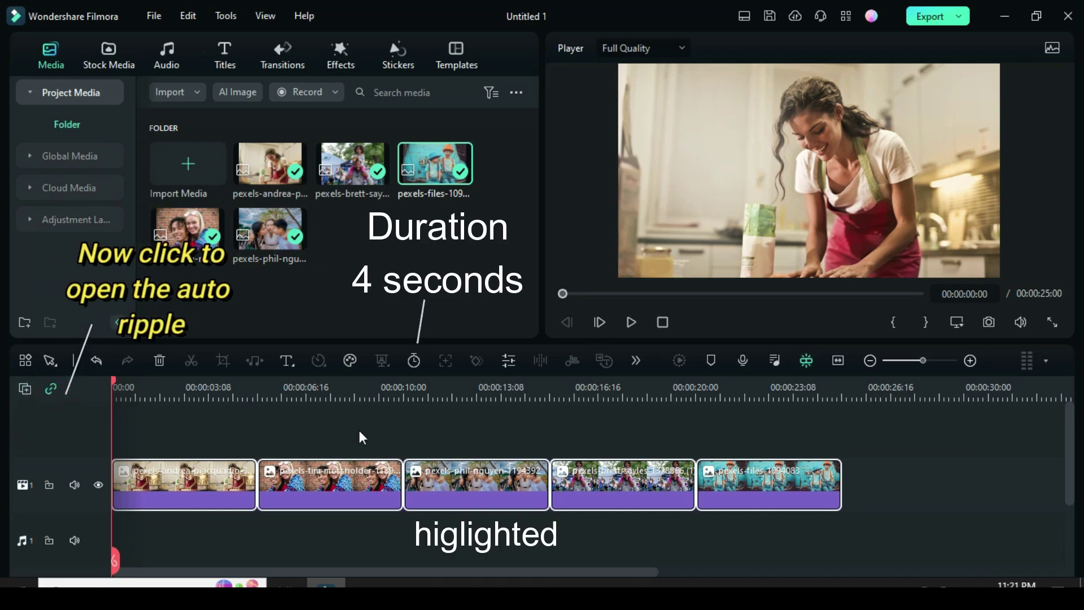
pyautogui.click(414, 361)
pyautogui.click(549, 233)
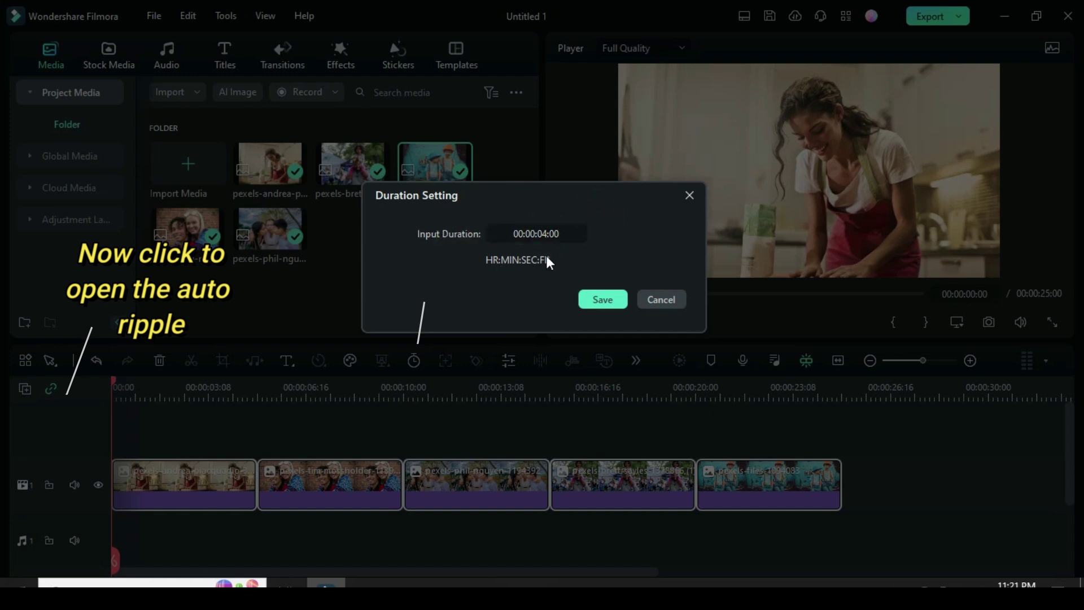
pyautogui.click(598, 299)
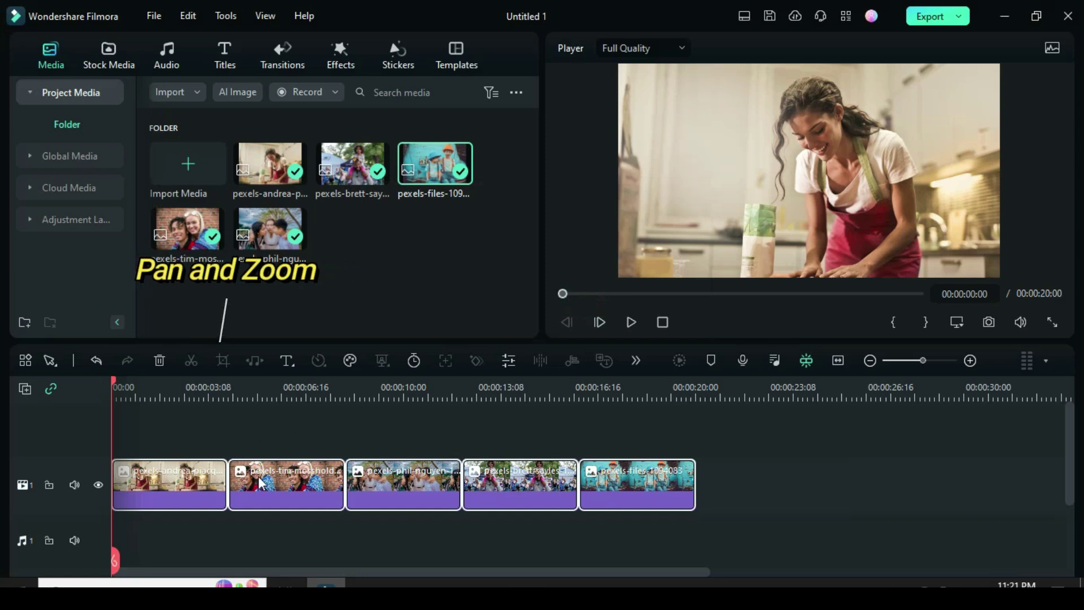
# Step: Set the first photo's crop ratio to 16:9
pyautogui.click(186, 497)
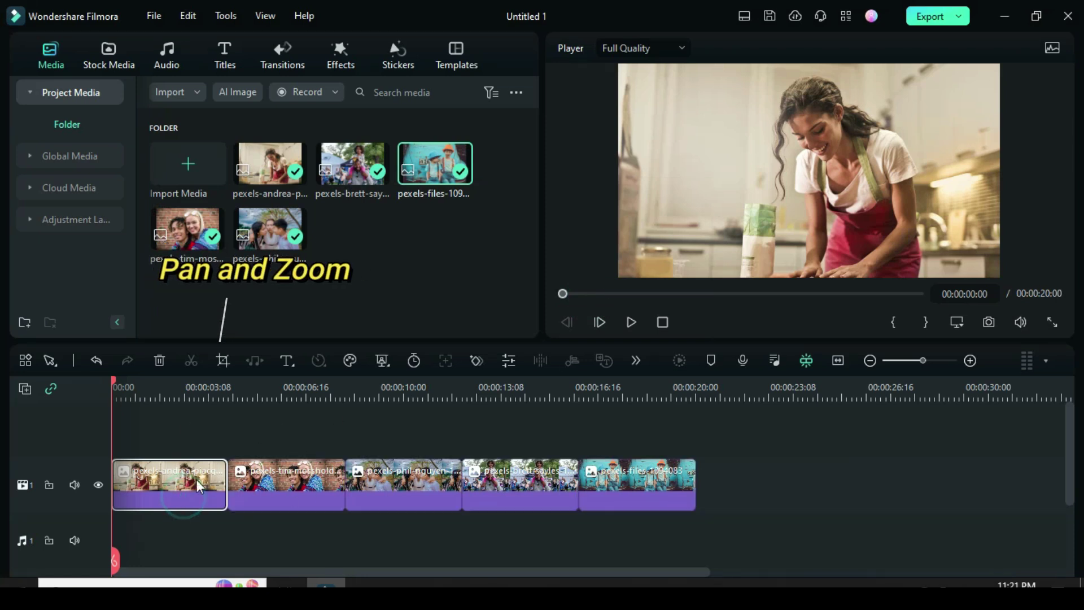
pyautogui.click(222, 362)
pyautogui.click(169, 504)
pyautogui.click(145, 306)
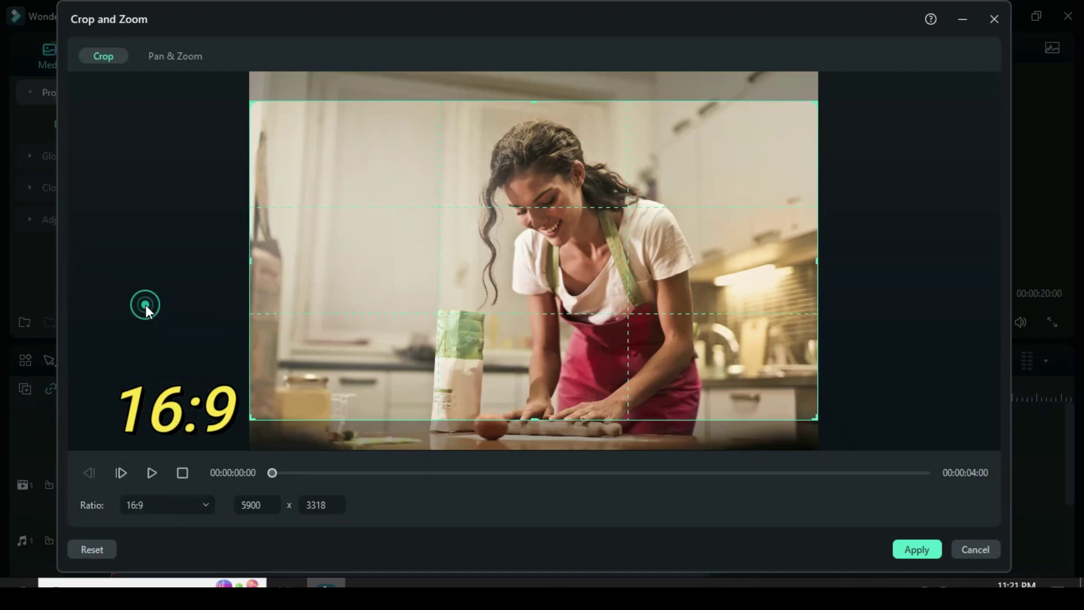
# Step: Apply a pan and zoom that starts close on the woman and widens to the full picture
pyautogui.click(175, 55)
pyautogui.moveTo(395, 331); pyautogui.dragTo(586, 209)
pyautogui.moveTo(676, 181); pyautogui.dragTo(734, 135)
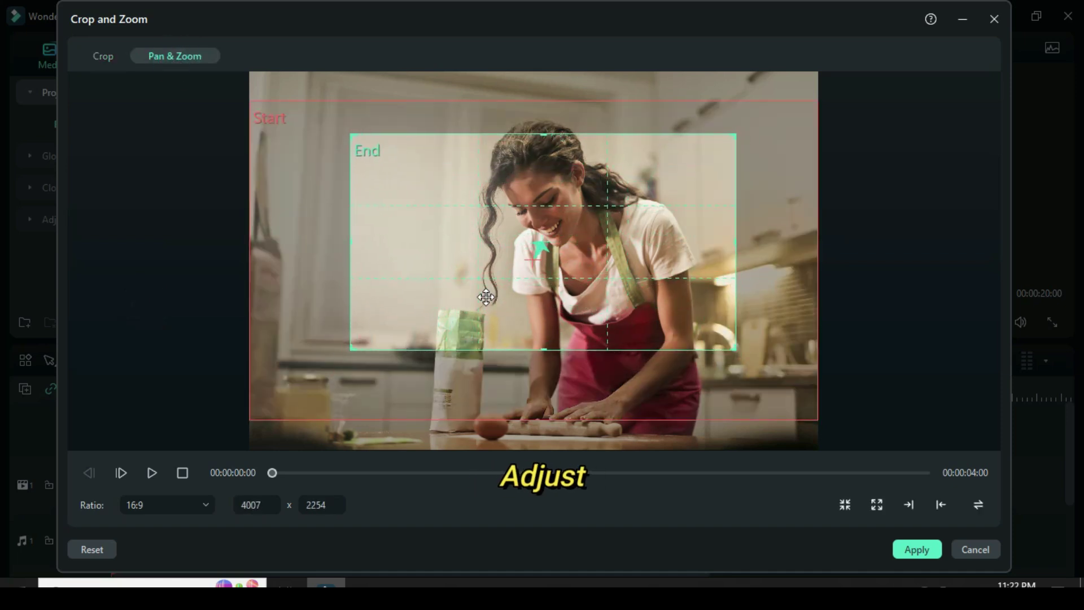
pyautogui.click(979, 503)
pyautogui.click(408, 194)
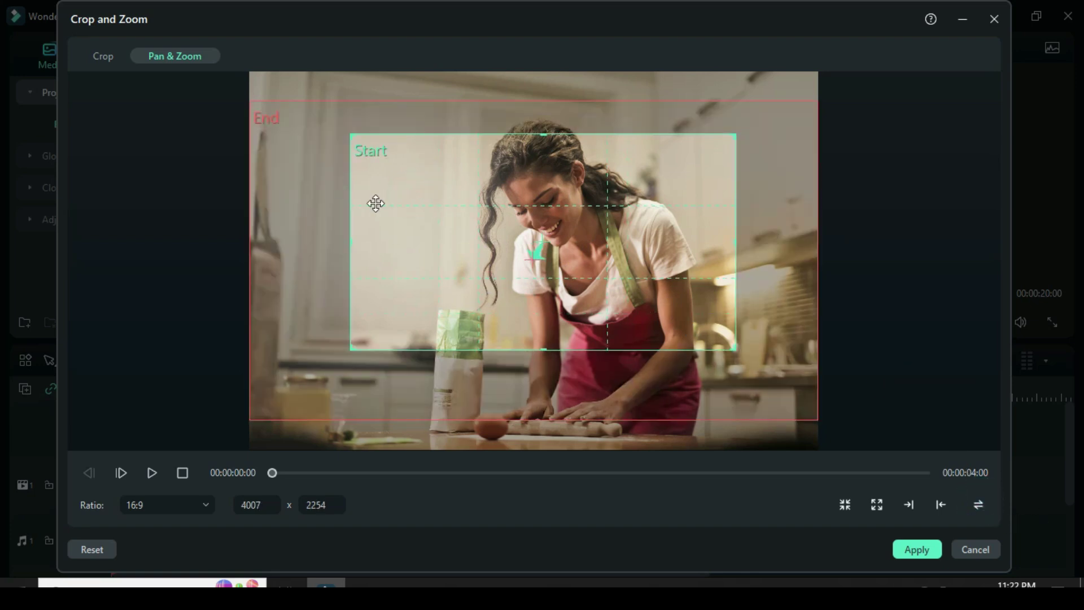
pyautogui.click(916, 549)
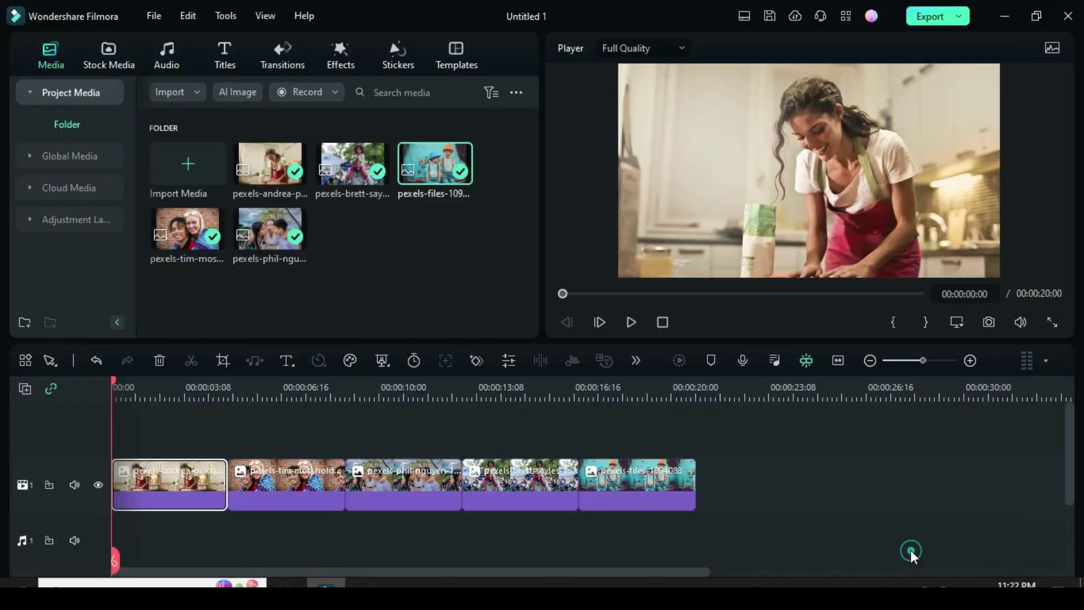
# Step: Copy the first photo's pan-and-zoom effect and paste it onto photos two to five
pyautogui.rightClick(168, 479)
pyautogui.click(213, 476)
pyautogui.moveTo(700, 534); pyautogui.dragTo(237, 469)
pyautogui.rightClick(292, 480)
pyautogui.click(352, 386)
# Step: Place the Soft Warm Burst effect on track two, stretched across all five photos
pyautogui.click(286, 489)
pyautogui.click(341, 57)
pyautogui.moveTo(181, 179); pyautogui.dragTo(170, 468)
pyautogui.moveTo(252, 469); pyautogui.dragTo(690, 478)
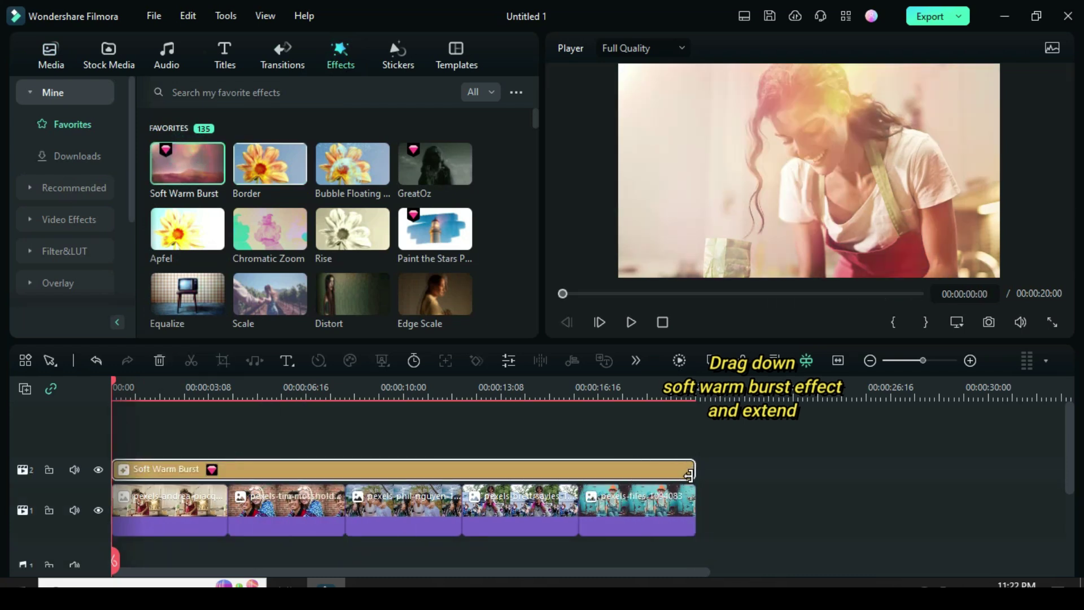
# Step: Duplicate the five photos onto a newly added third video track
pyautogui.moveTo(743, 528); pyautogui.dragTo(152, 520)
pyautogui.rightClick(179, 506)
pyautogui.click(225, 122)
pyautogui.click(25, 388)
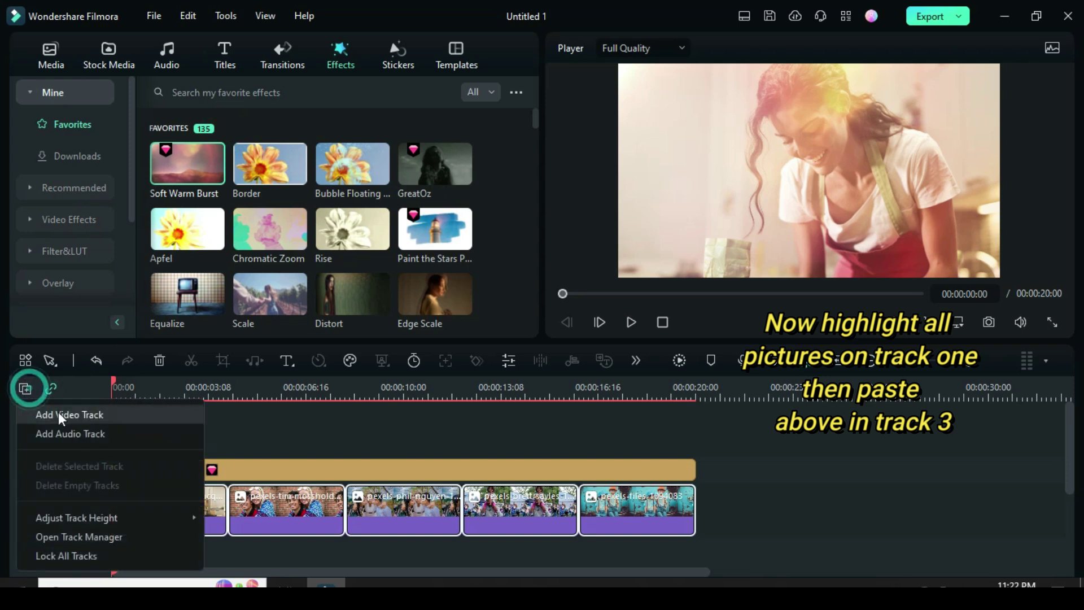
pyautogui.click(65, 414)
pyautogui.rightClick(127, 475)
pyautogui.click(155, 141)
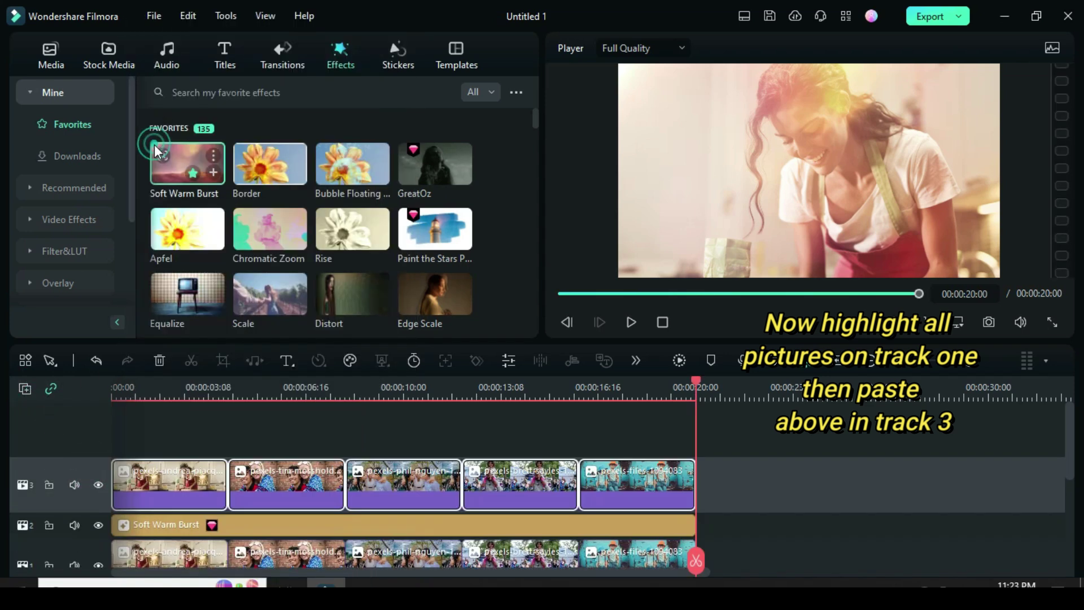
pyautogui.hotkey('shift', 'z')
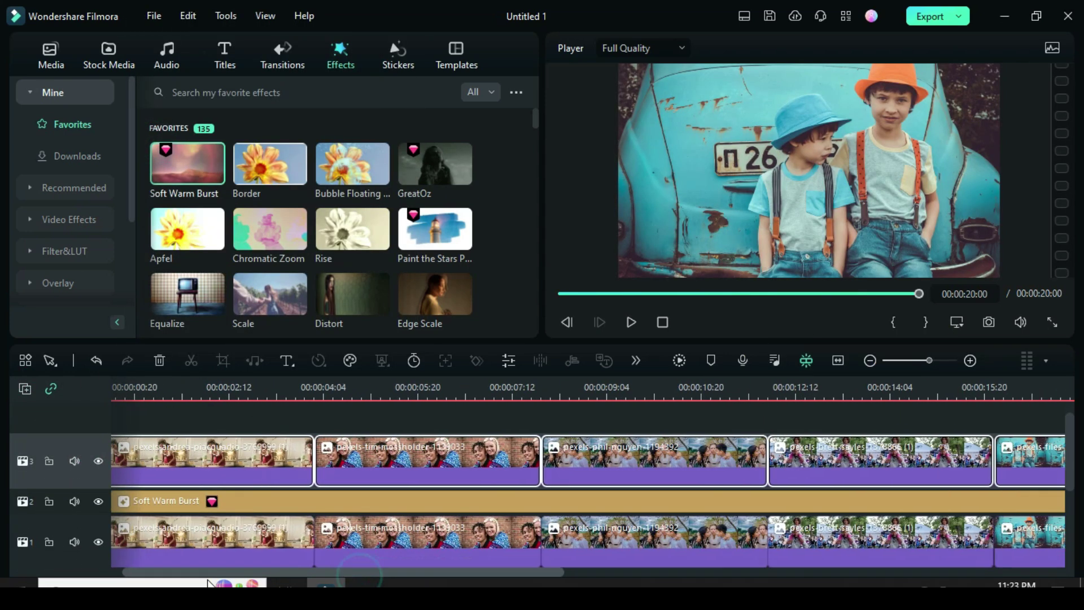
pyautogui.click(563, 294)
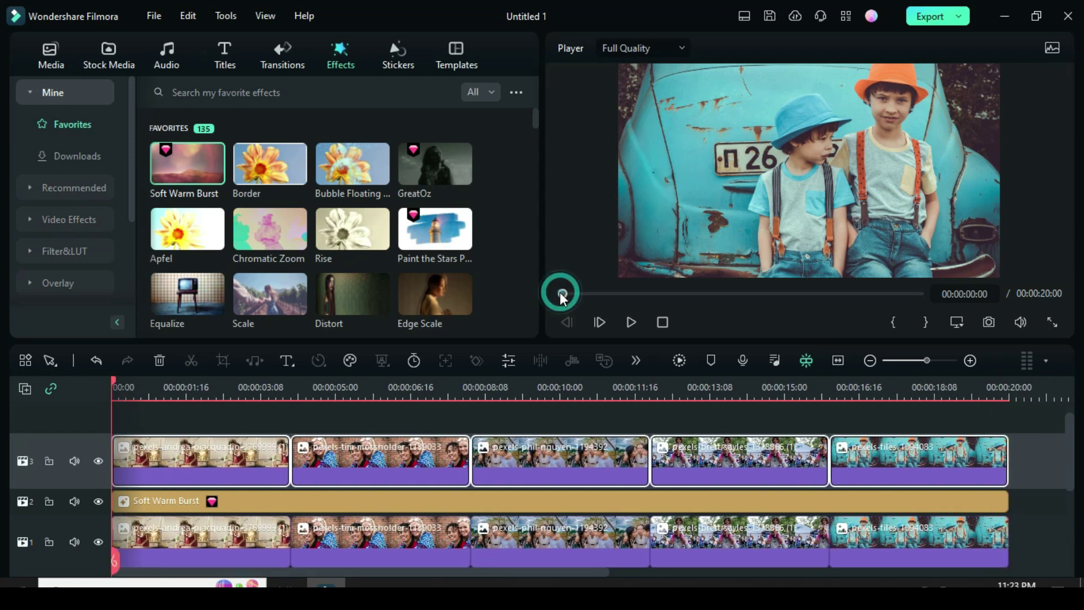
pyautogui.click(218, 458)
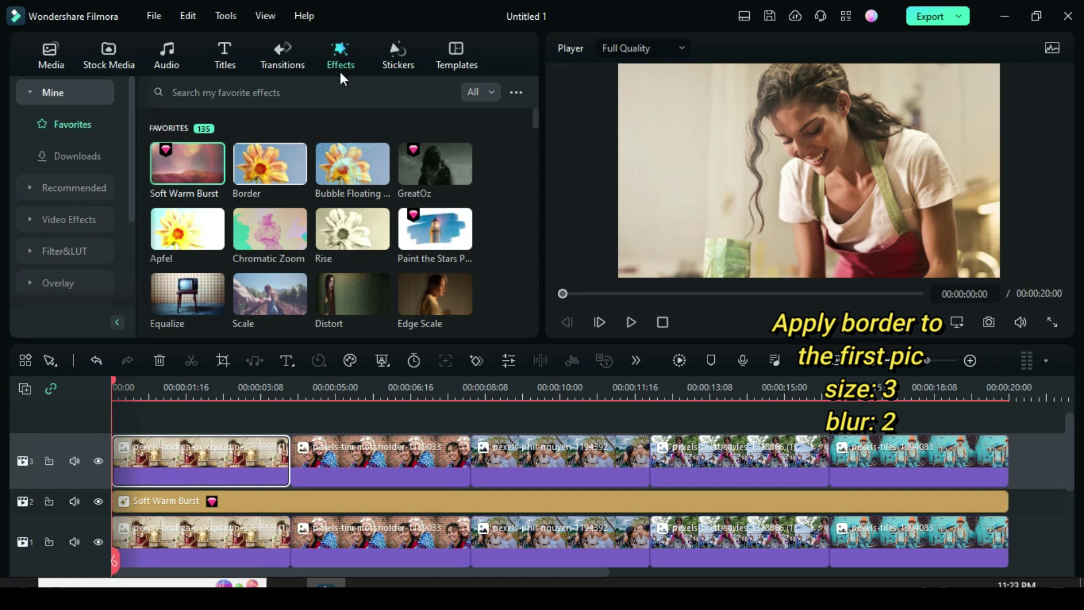
# Step: Add a Border effect to track three's first photo with light grey start colour and blur 2
pyautogui.moveTo(270, 164); pyautogui.dragTo(186, 481)
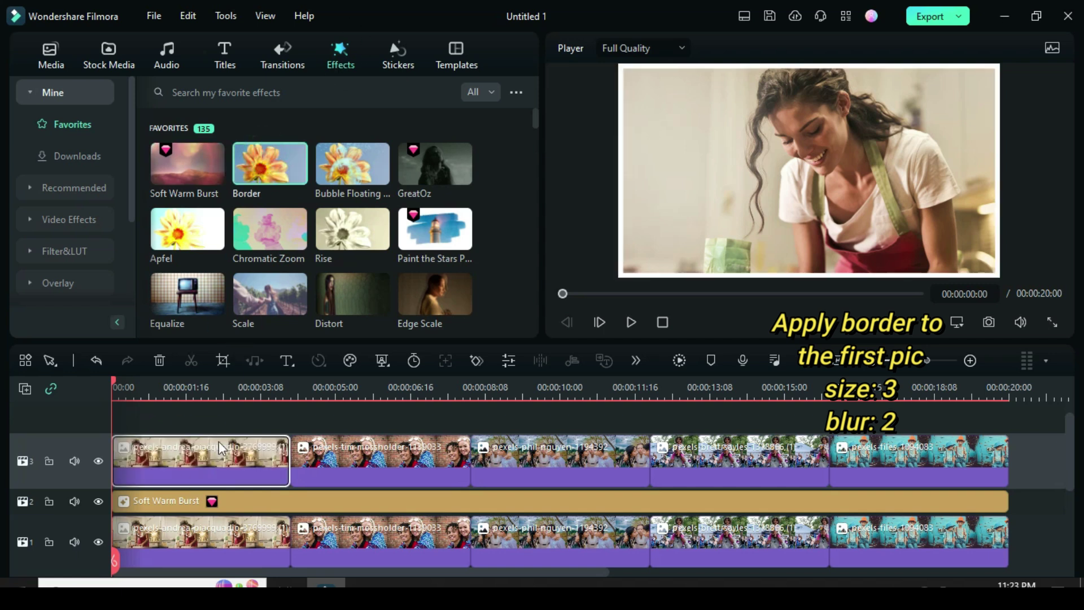
pyautogui.doubleClick(209, 460)
pyautogui.click(152, 50)
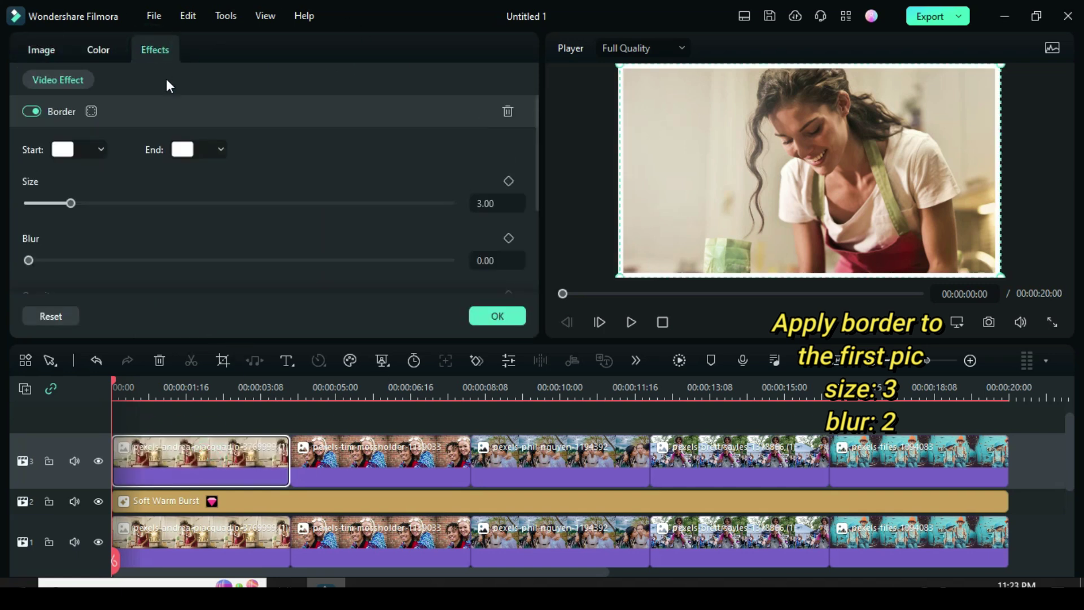
pyautogui.click(99, 149)
pyautogui.click(158, 253)
pyautogui.click(220, 149)
pyautogui.click(292, 249)
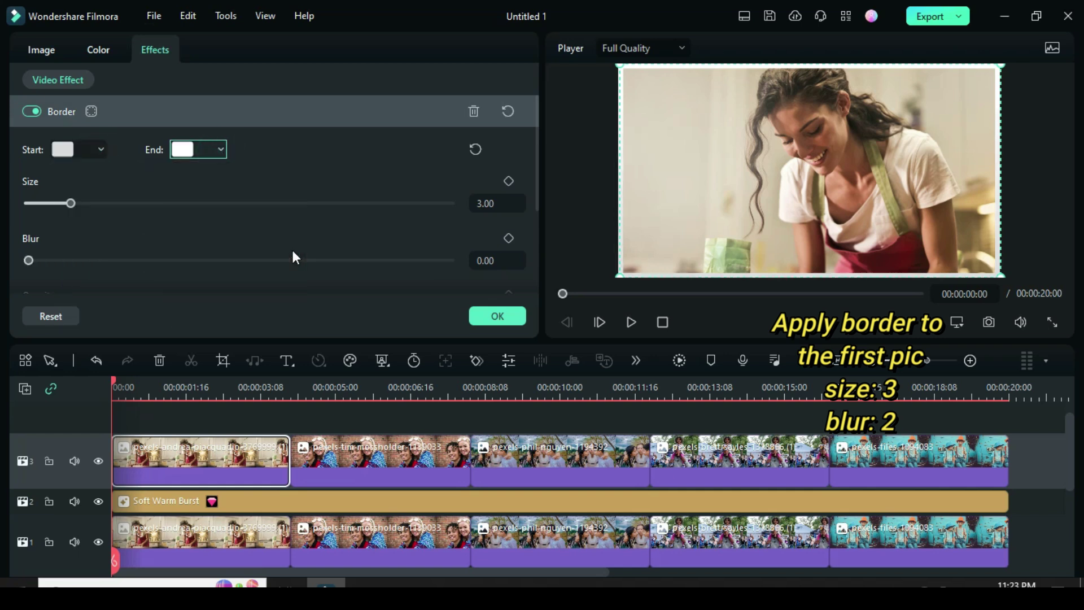
pyautogui.write('2')
pyautogui.press('Return')
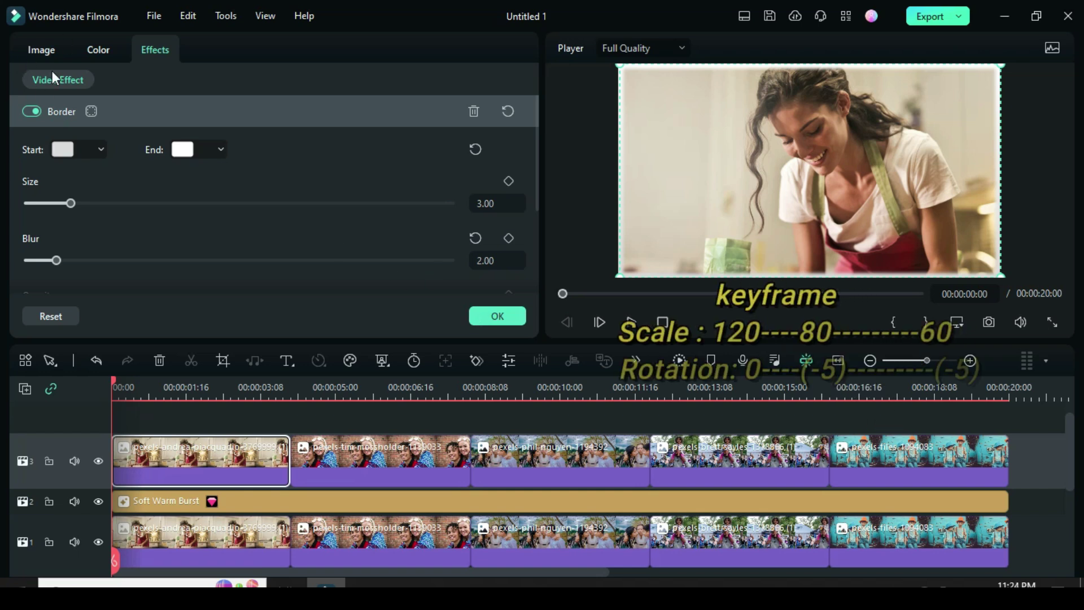
# Step: Add starting keyframes for scale at 120% and for rotation
pyautogui.click(44, 50)
pyautogui.moveTo(536, 130); pyautogui.dragTo(540, 116)
pyautogui.click(508, 171)
pyautogui.click(445, 173)
pyautogui.write('120')
pyautogui.press('Return')
pyautogui.moveTo(534, 110); pyautogui.dragTo(535, 128)
pyautogui.click(507, 178)
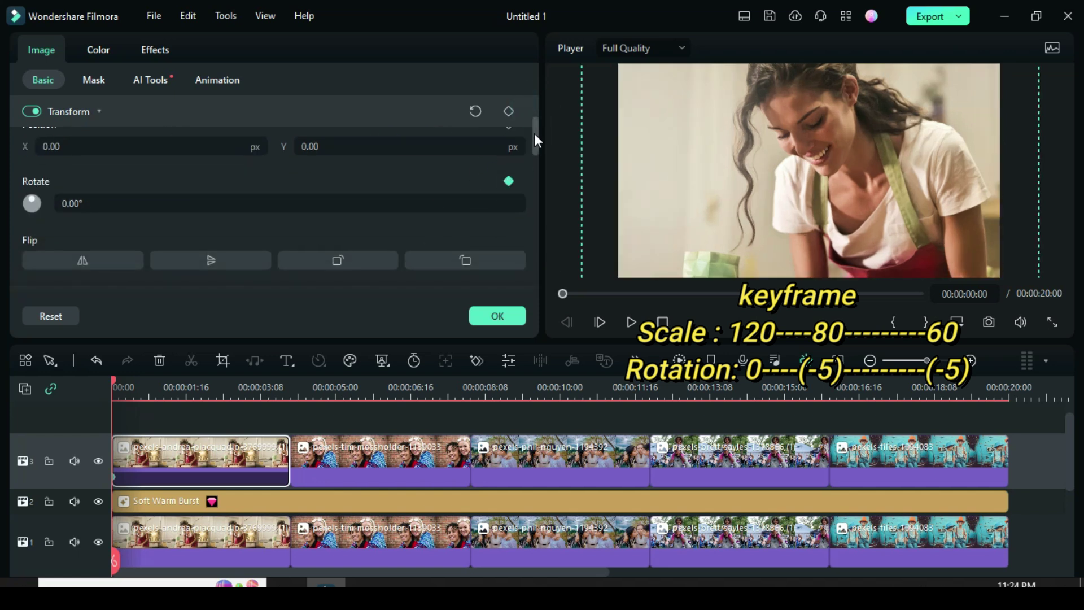
# Step: About 16 frames in, keyframe the scale at 80% and rotation at -5°
pyautogui.scroll(3, 466, 176)
pyautogui.moveTo(534, 119); pyautogui.dragTo(535, 138)
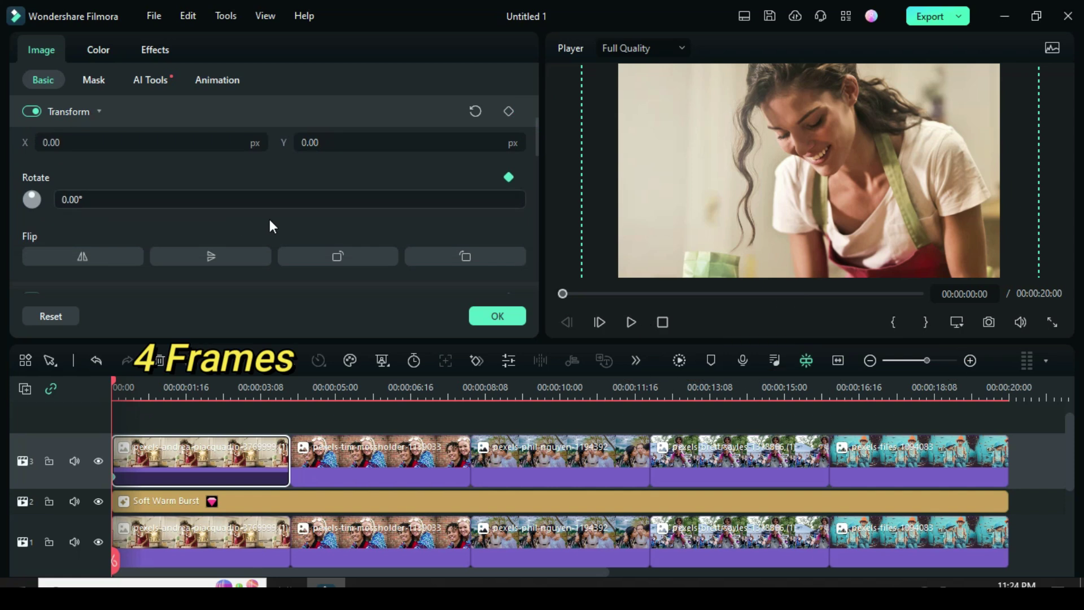
pyautogui.click(125, 386)
pyautogui.moveTo(124, 386); pyautogui.dragTo(141, 386)
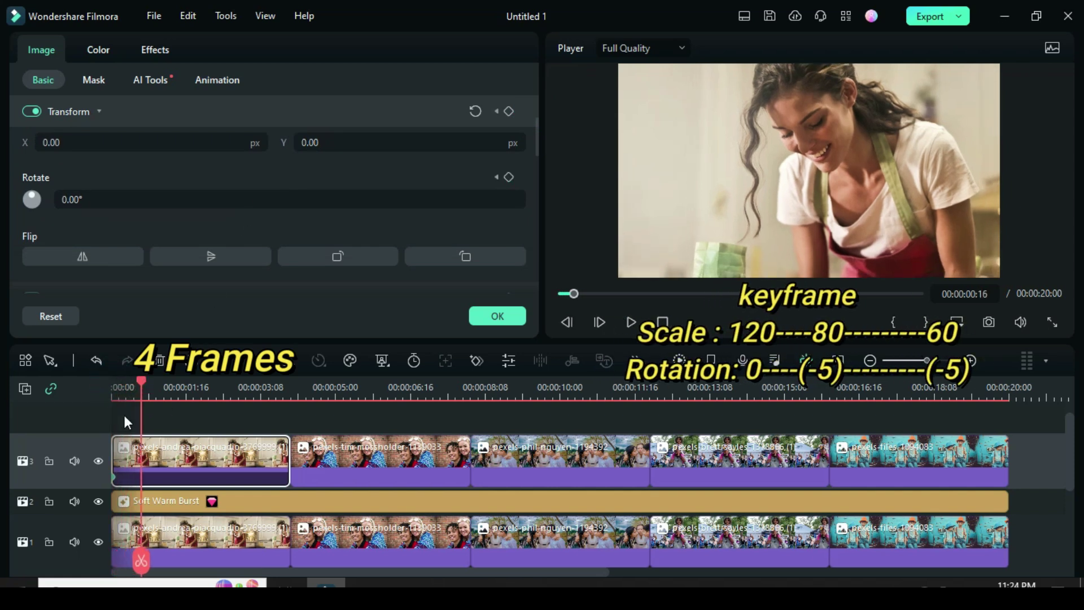
pyautogui.scroll(3, 534, 146)
pyautogui.click(509, 171)
pyautogui.click(458, 173)
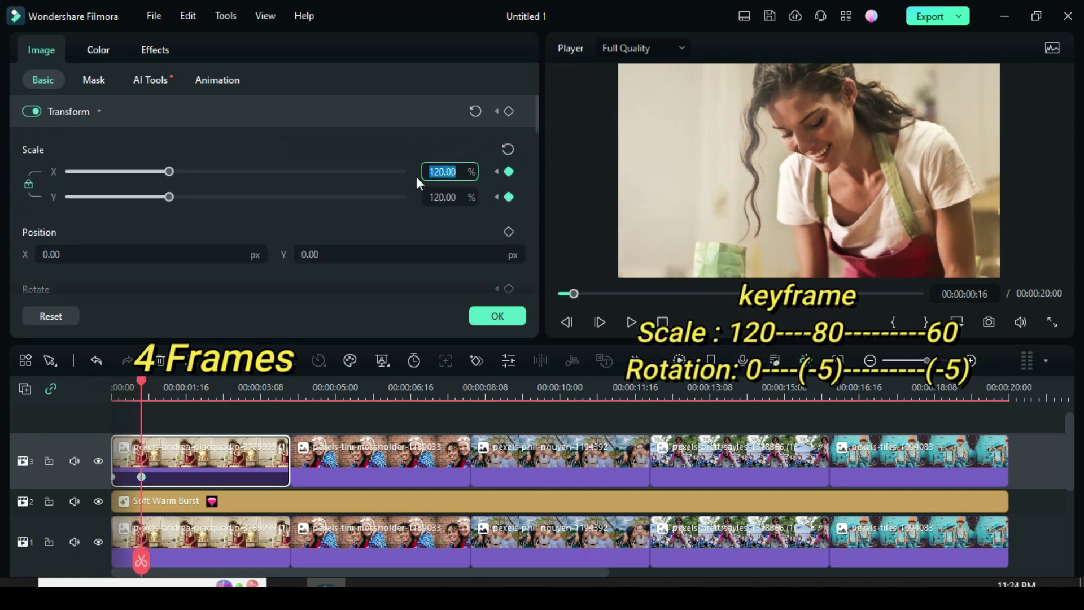
pyautogui.write('80')
pyautogui.press('Return')
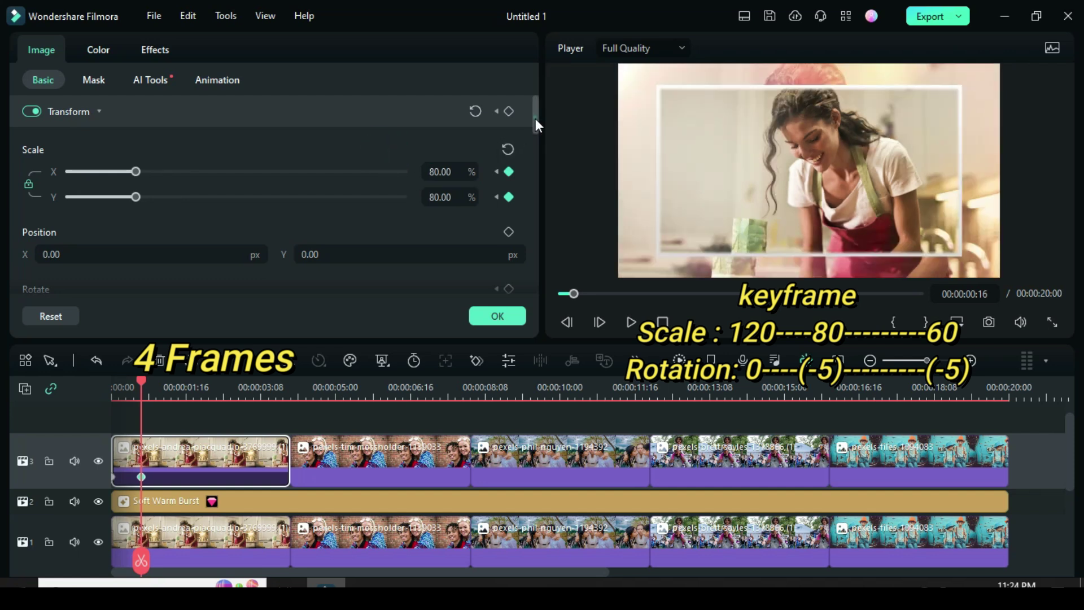
pyautogui.moveTo(535, 118); pyautogui.dragTo(534, 138)
pyautogui.click(88, 226)
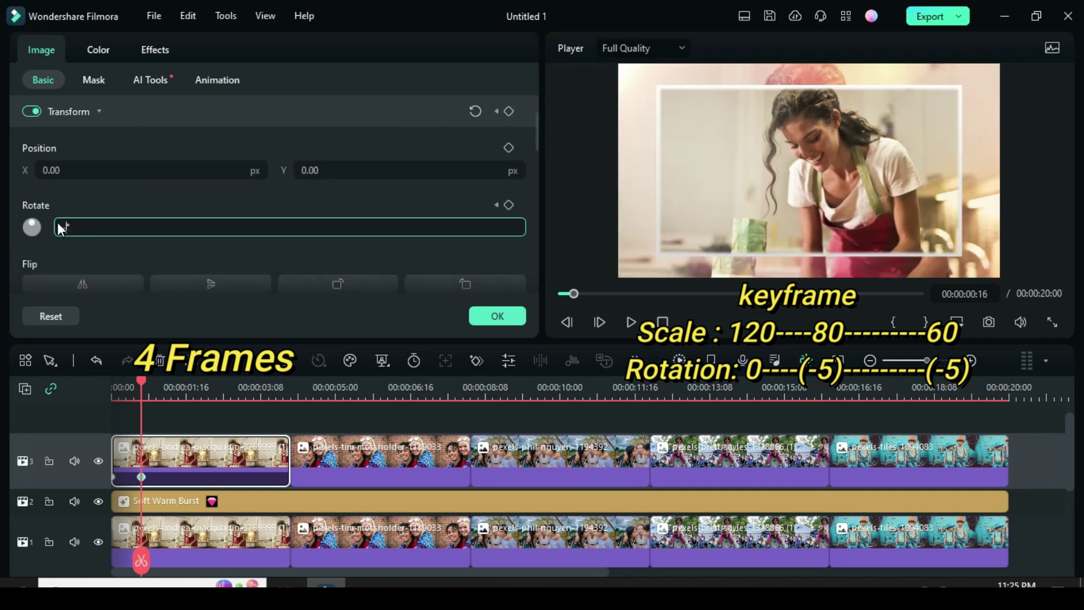
pyautogui.write('-5')
pyautogui.click(94, 204)
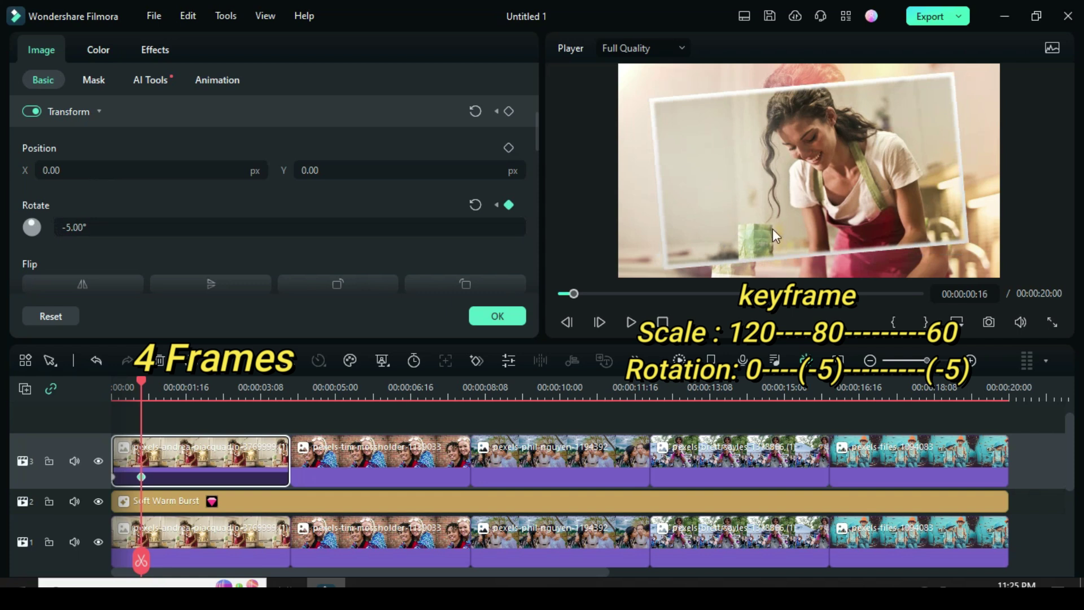
# Step: Near the first photo's end, keyframe the scale at 60% and add a rotation keyframe
pyautogui.moveTo(142, 381); pyautogui.dragTo(287, 386)
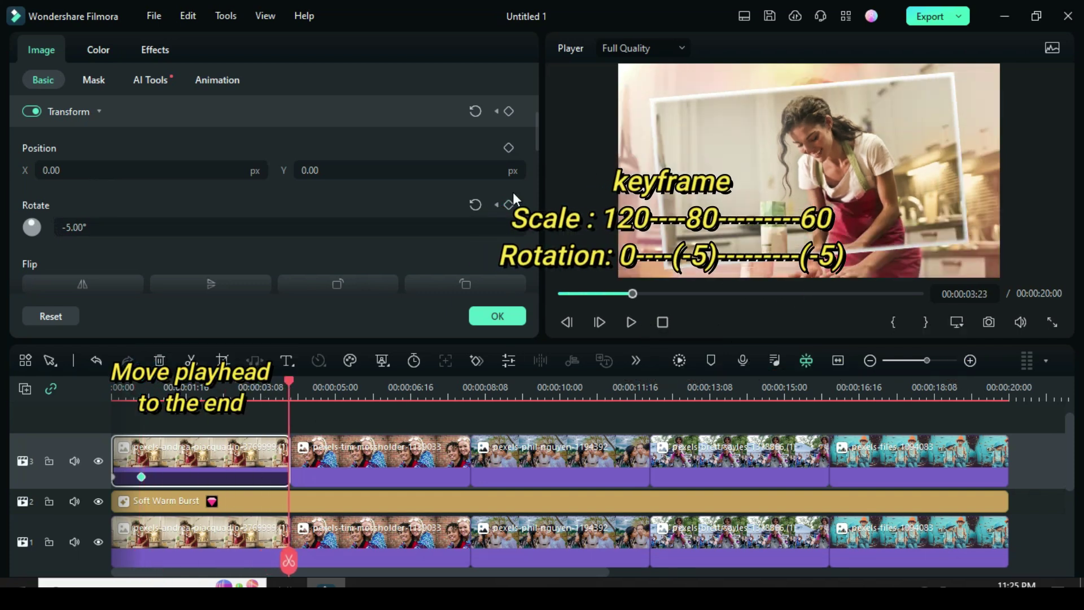
pyautogui.scroll(1, 534, 134)
pyautogui.scroll(3, 534, 134)
pyautogui.click(509, 171)
pyautogui.click(446, 171)
pyautogui.write('60')
pyautogui.click(391, 160)
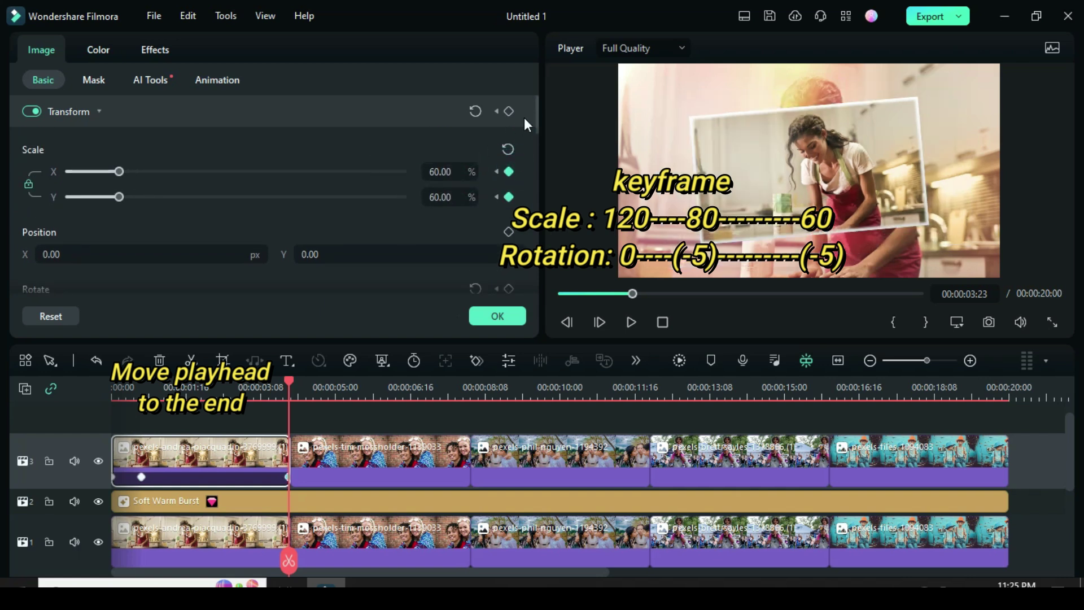
pyautogui.scroll(-4, 530, 127)
pyautogui.click(508, 170)
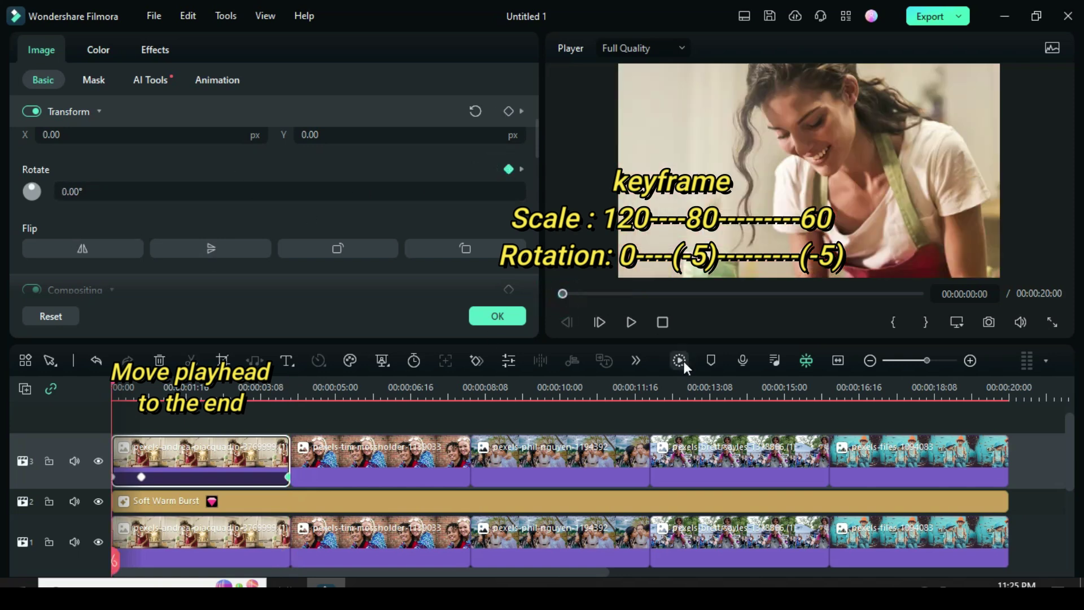
# Step: Play the slideshow from the start to check the tilt
pyautogui.click(561, 293)
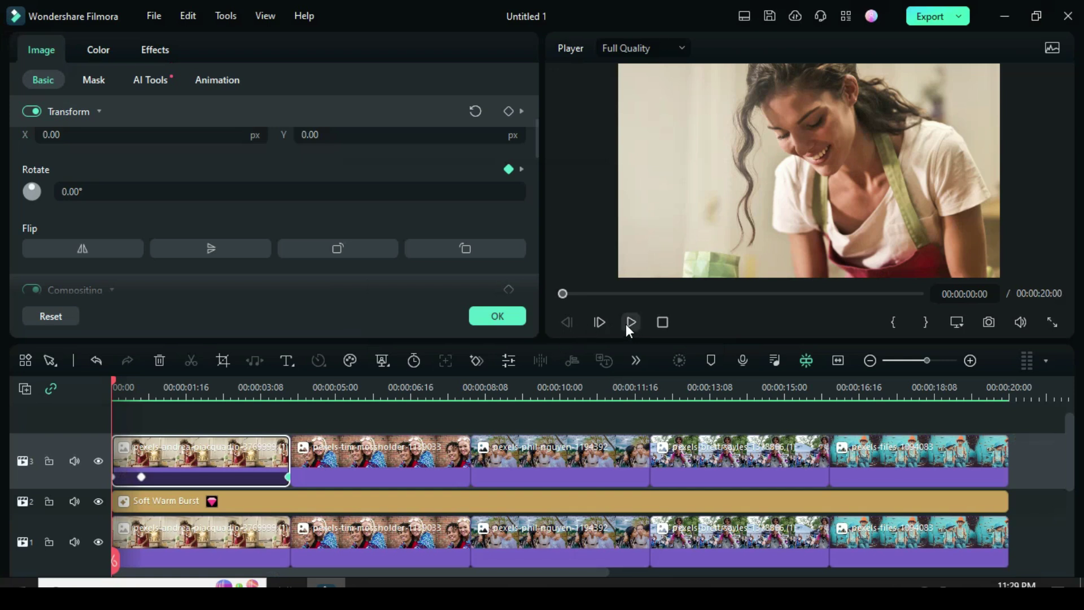
pyautogui.click(631, 323)
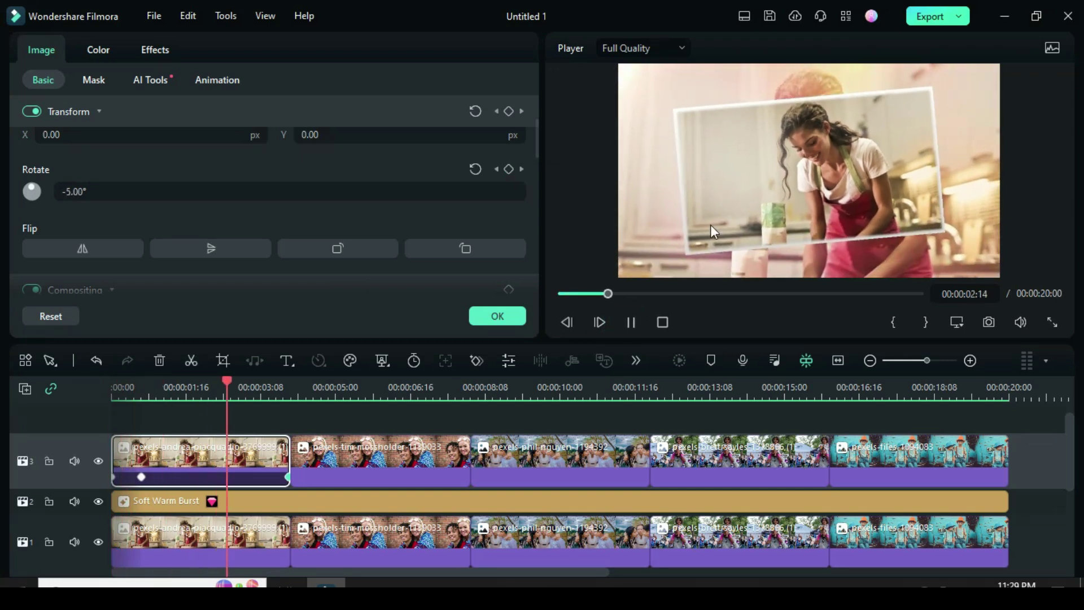
pyautogui.click(295, 384)
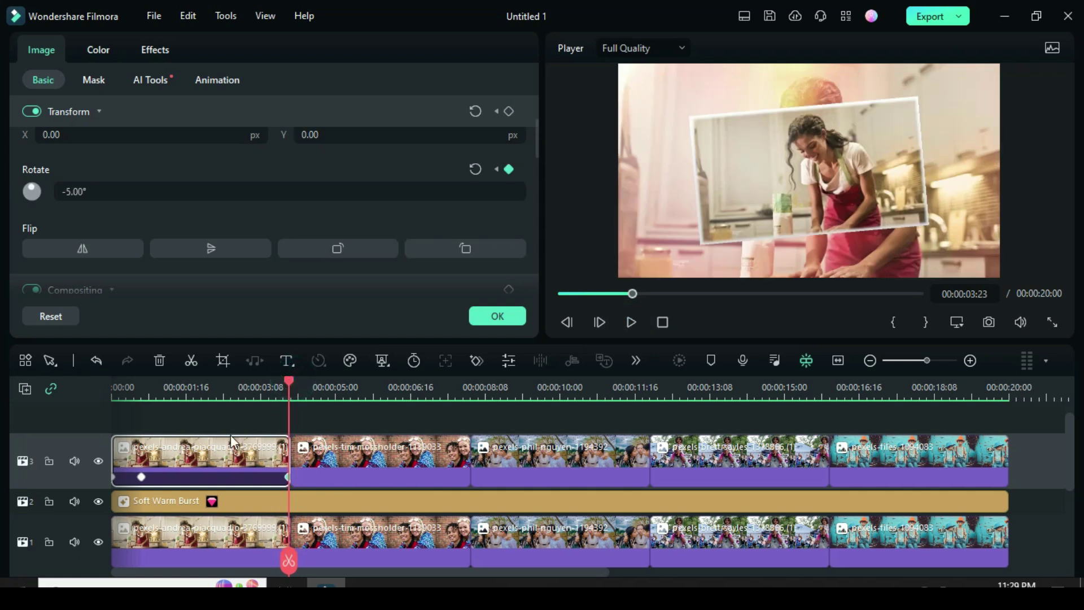
# Step: Copy the first clip's animation effects onto the second photo
pyautogui.rightClick(234, 446)
pyautogui.click(250, 472)
pyautogui.rightClick(325, 455)
pyautogui.click(367, 488)
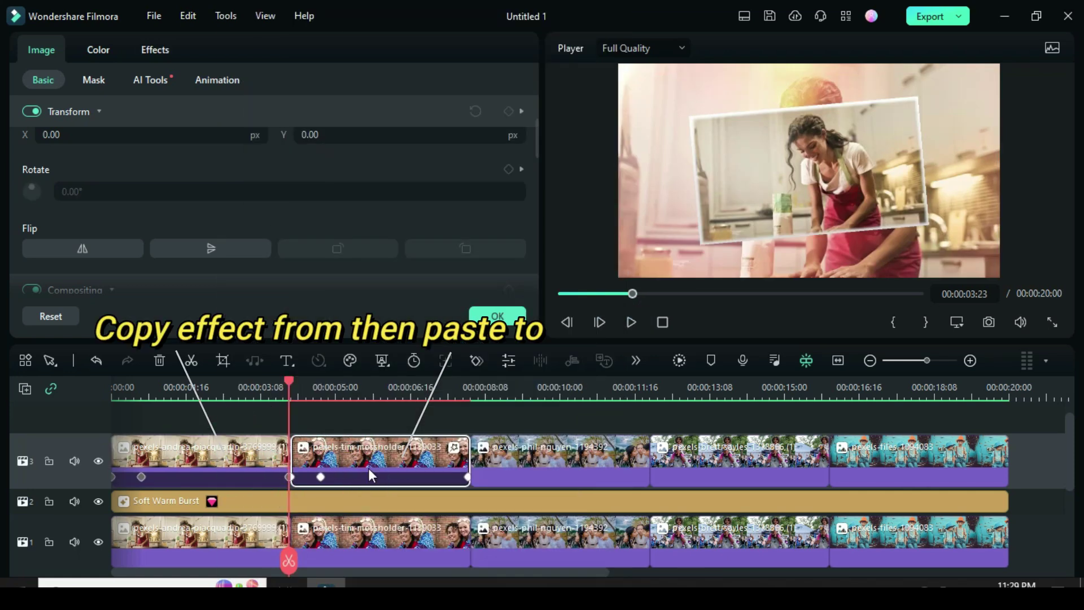
# Step: Set the second photo's Position X to 24 px
pyautogui.press('Right')
pyautogui.moveTo(535, 146); pyautogui.dragTo(535, 125)
pyautogui.click(68, 247)
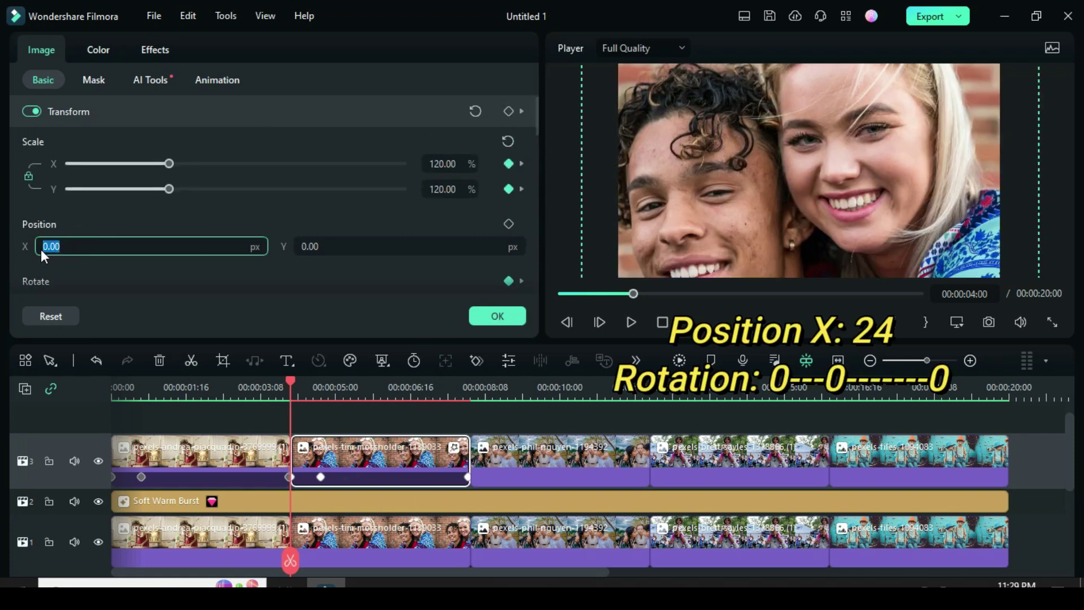
pyautogui.press('Return')
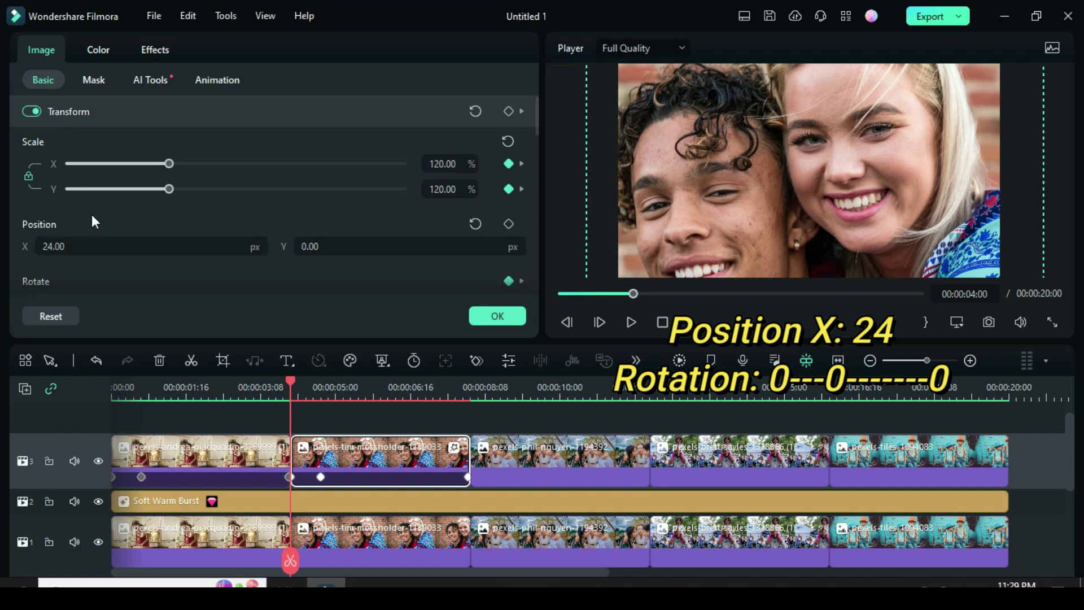
# Step: Reset the rotation to 0° at the second photo's final keyframe
pyautogui.moveTo(535, 131); pyautogui.dragTo(536, 147)
pyautogui.click(321, 477)
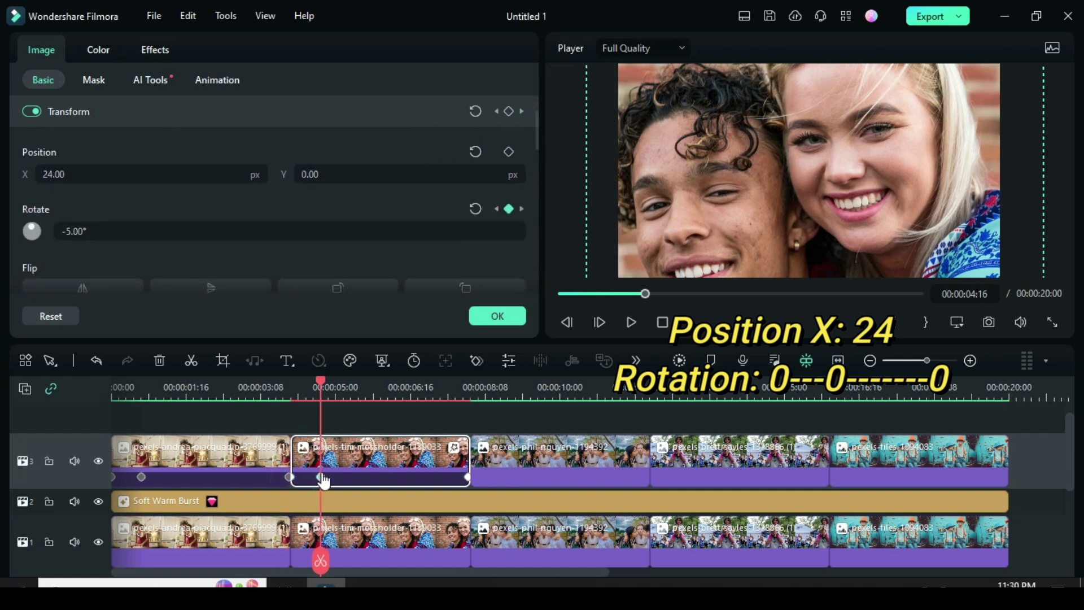
pyautogui.click(466, 477)
pyautogui.click(473, 209)
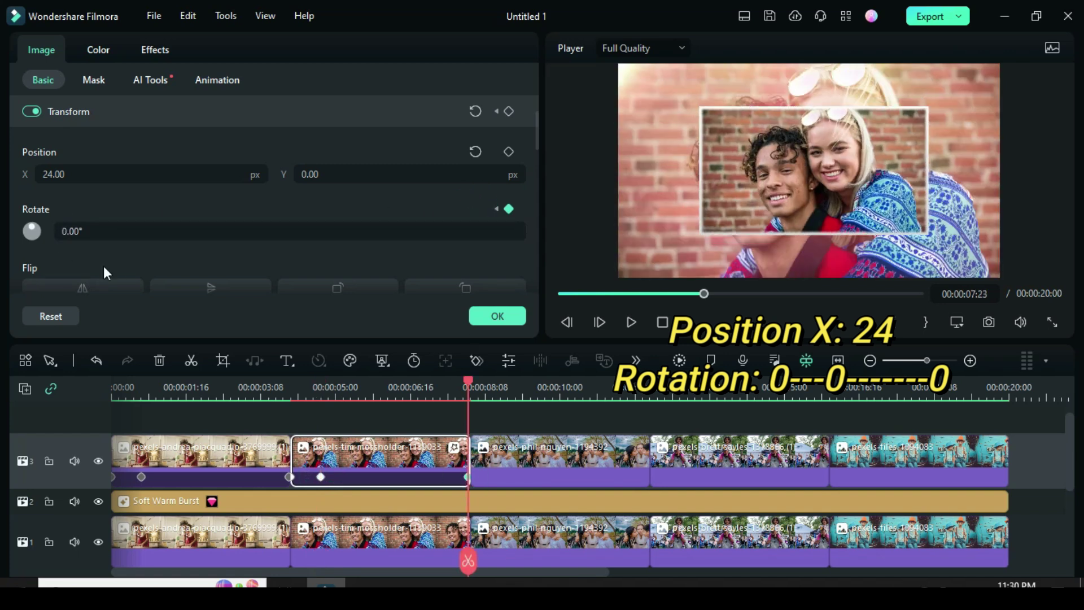
pyautogui.moveTo(457, 382); pyautogui.dragTo(290, 416)
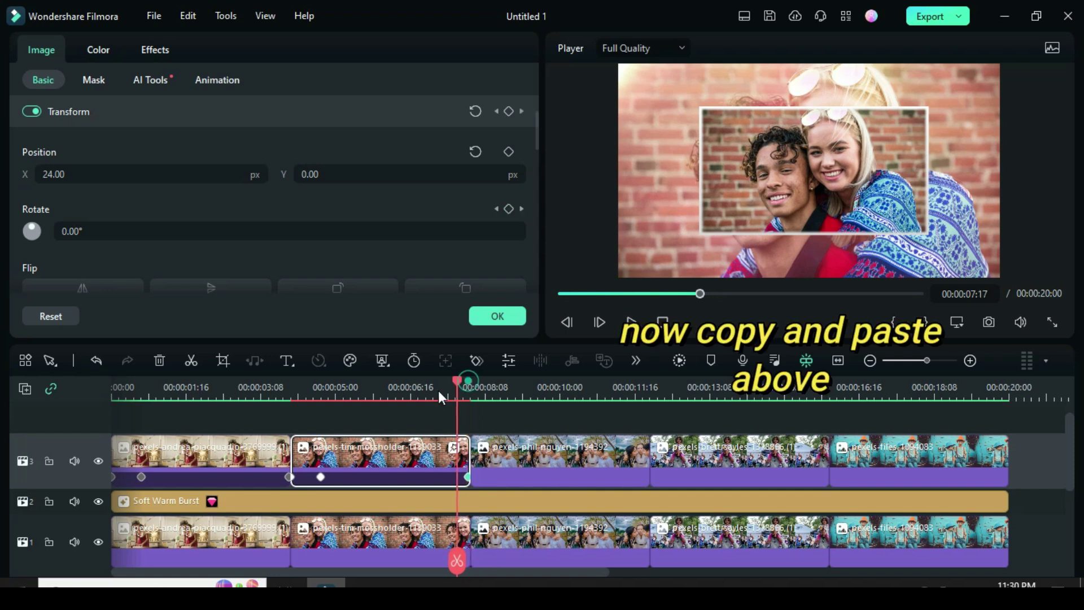
# Step: Paste a copy of the second photo onto a new fourth video track
pyautogui.rightClick(371, 463)
pyautogui.click(407, 140)
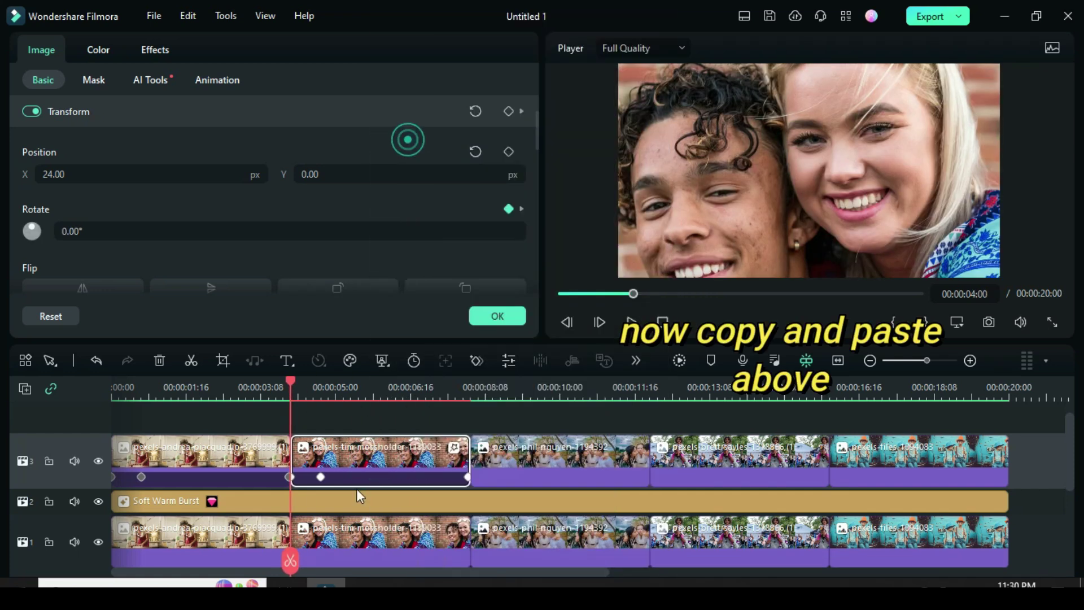
pyautogui.click(25, 388)
pyautogui.click(45, 411)
pyautogui.rightClick(340, 450)
pyautogui.click(364, 159)
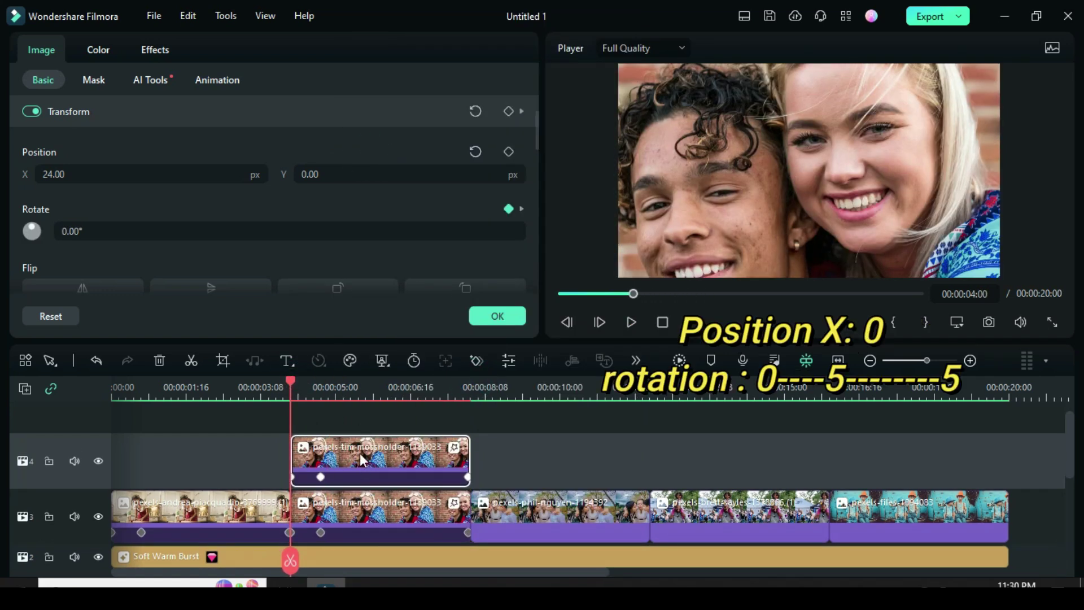
# Step: Reset the copy's Position X to 0 and set rotation 5° at middle and final keyframes
pyautogui.click(477, 151)
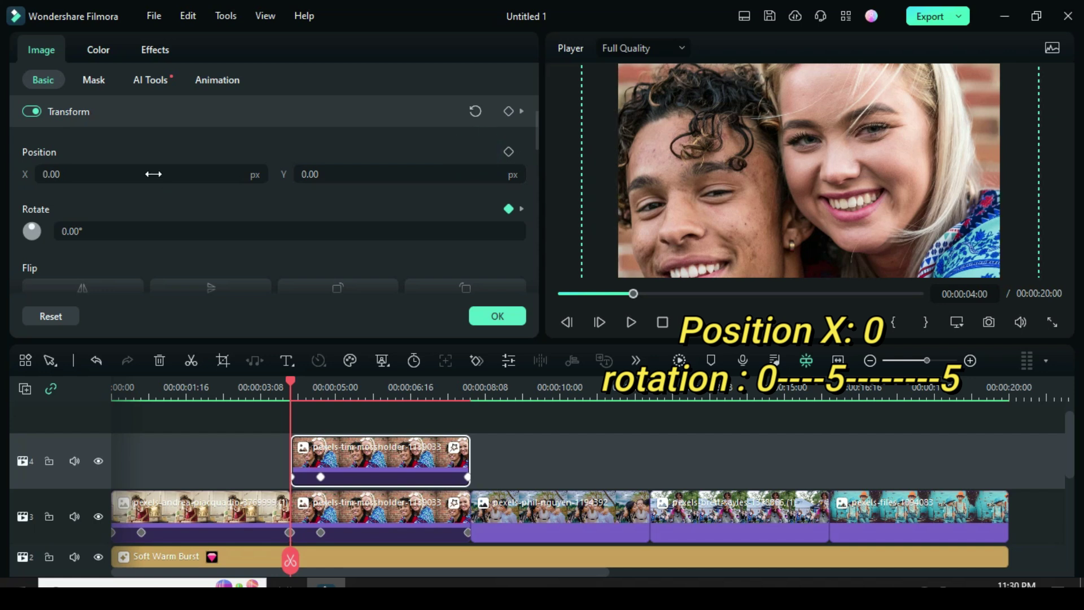
pyautogui.click(320, 477)
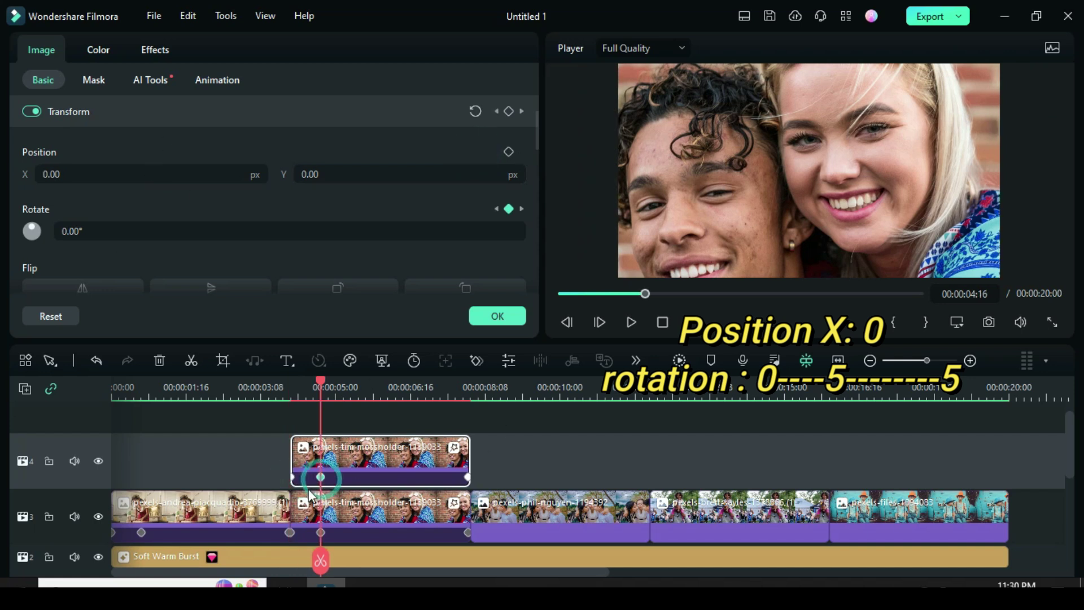
pyautogui.click(55, 232)
pyautogui.write('5')
pyautogui.click(92, 205)
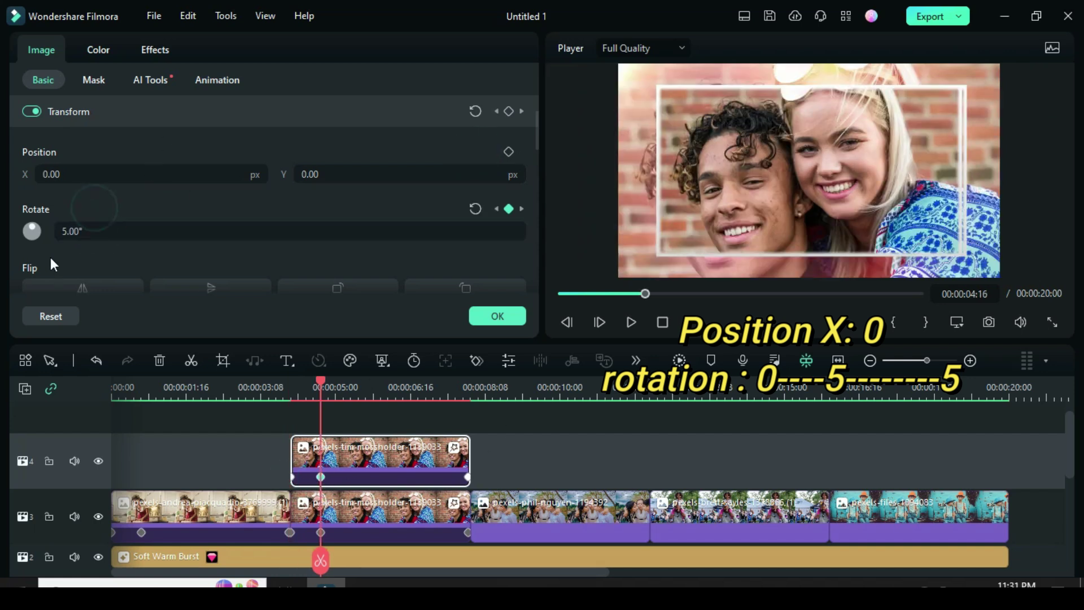
pyautogui.click(468, 478)
pyautogui.click(55, 234)
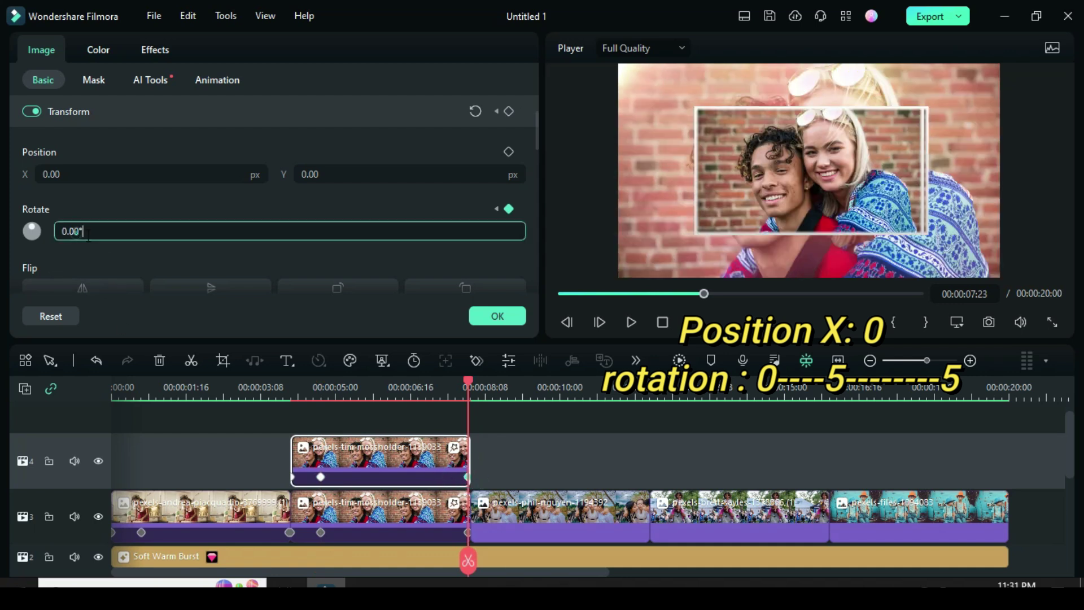
pyautogui.write('5')
pyautogui.click(106, 206)
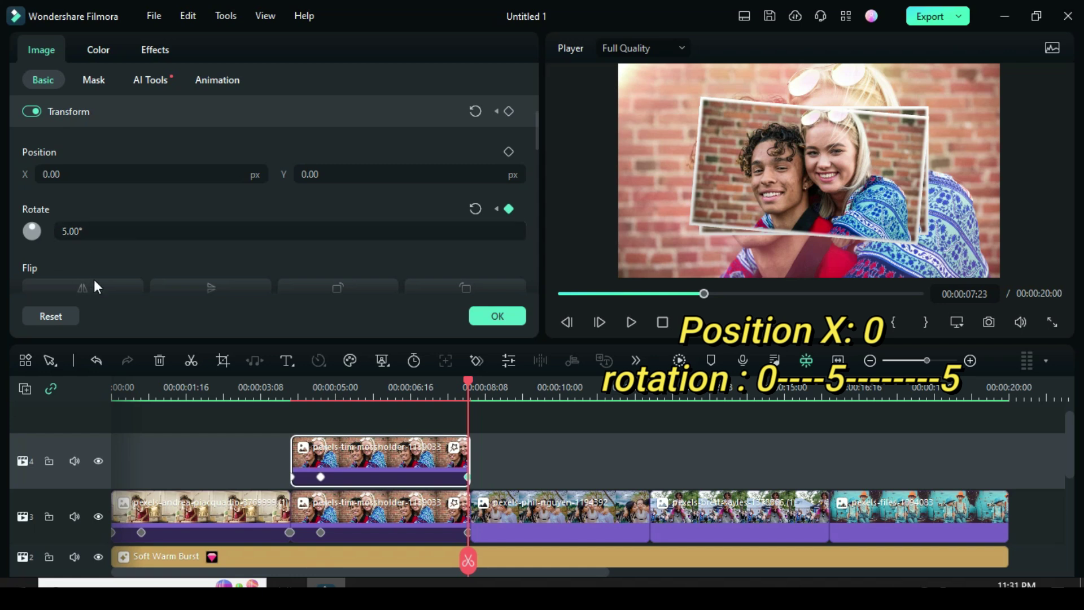
# Step: Render and preview the stacked frames from just before the second photo
pyautogui.moveTo(460, 387); pyautogui.dragTo(266, 399)
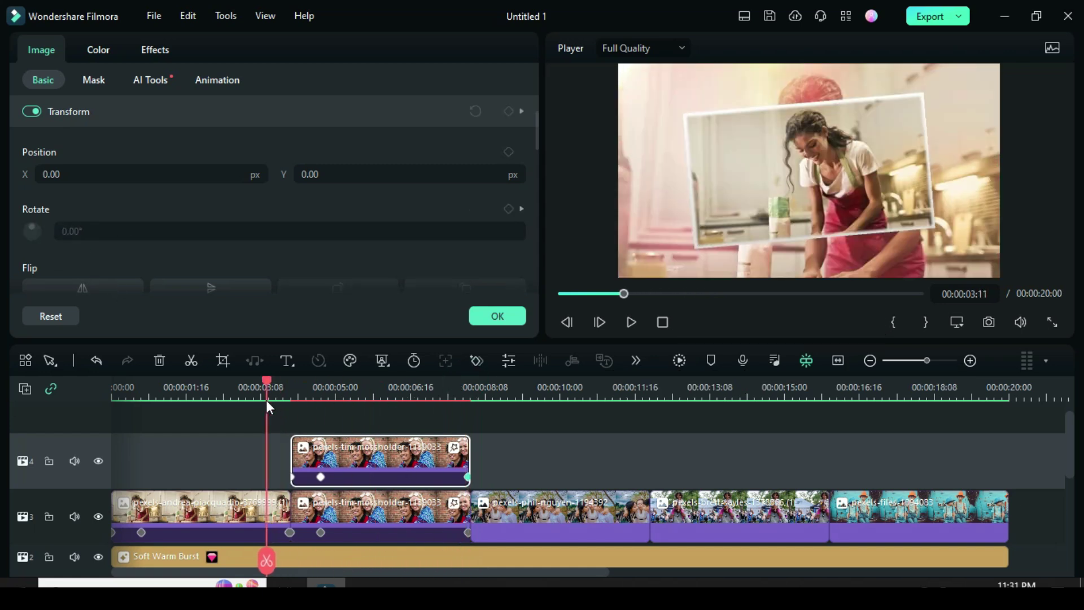
pyautogui.click(679, 362)
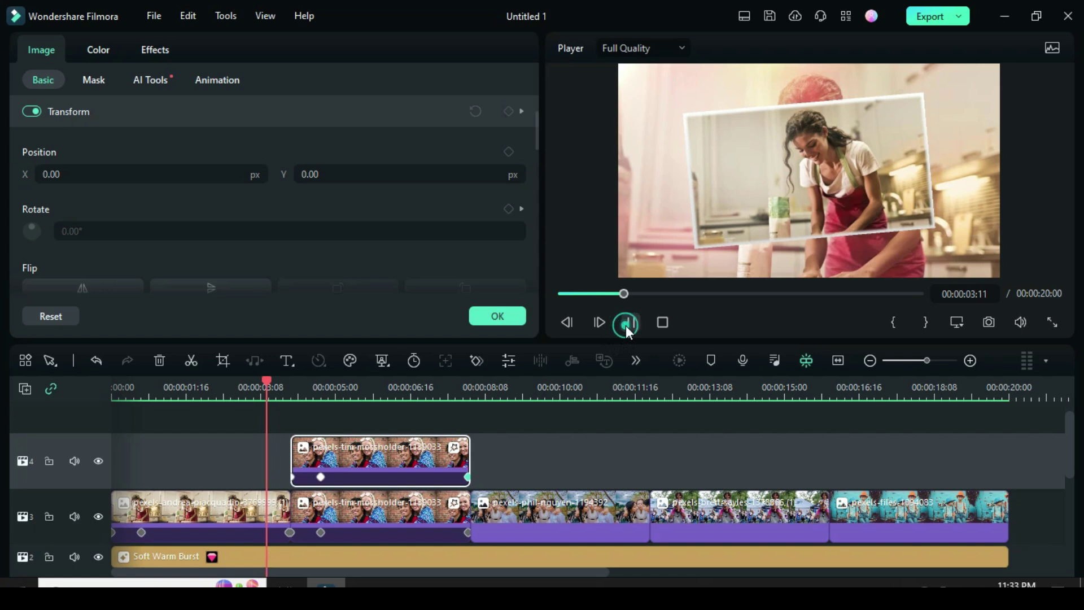
pyautogui.click(628, 323)
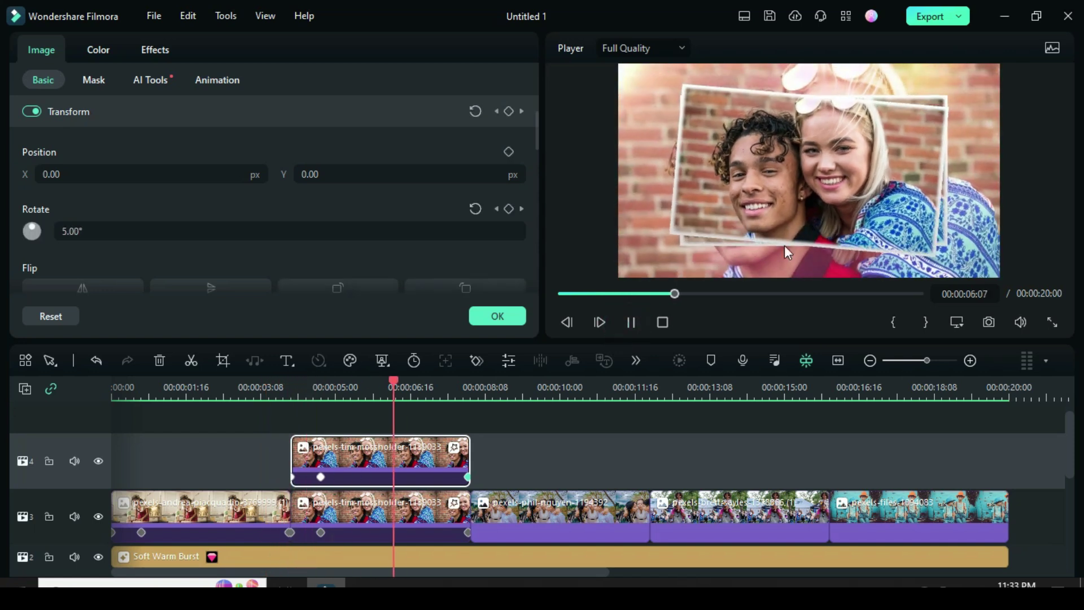
pyautogui.click(631, 321)
pyautogui.scroll(-1, 503, 458)
pyautogui.click(403, 495)
# Step: Copy the second photo's animation effects onto the third photo
pyautogui.rightClick(408, 486)
pyautogui.click(451, 474)
pyautogui.click(547, 487)
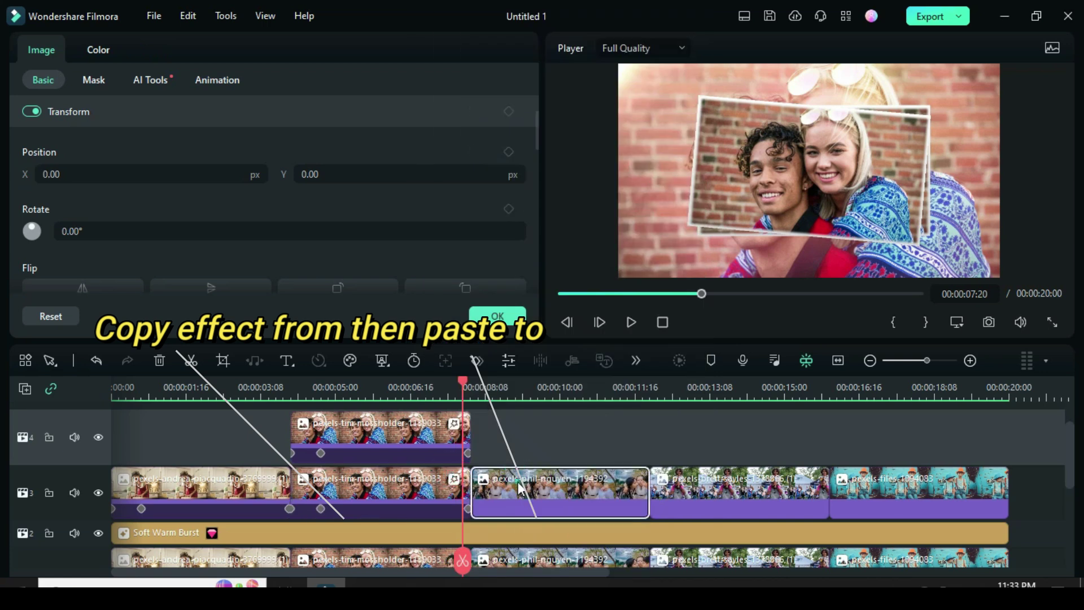
pyautogui.rightClick(550, 486)
pyautogui.click(545, 492)
pyautogui.click(472, 387)
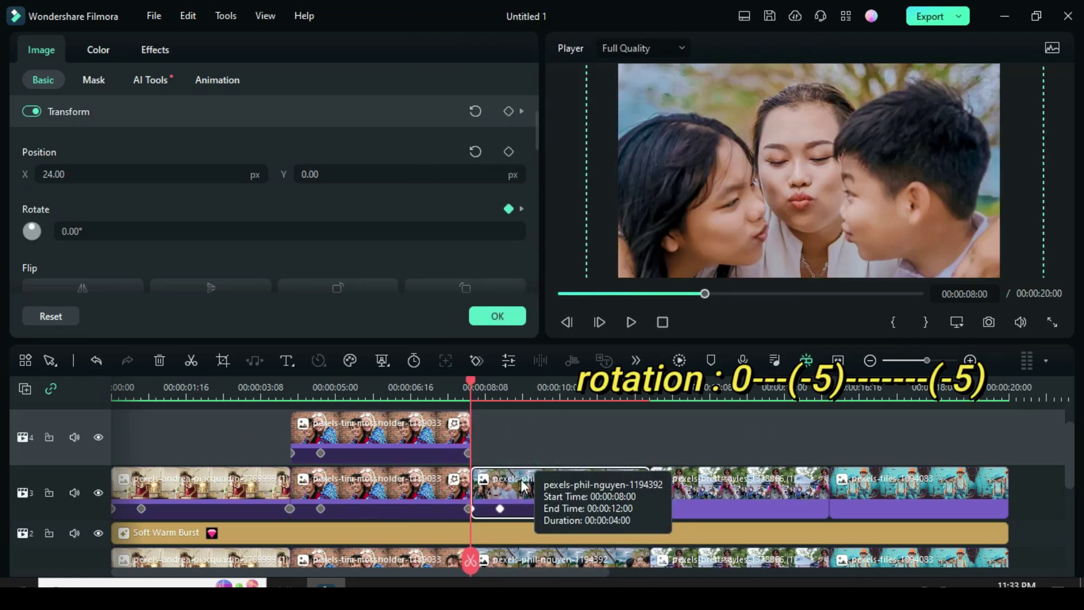
# Step: Set the third photo's rotation to -5° at its middle and final keyframes
pyautogui.click(500, 509)
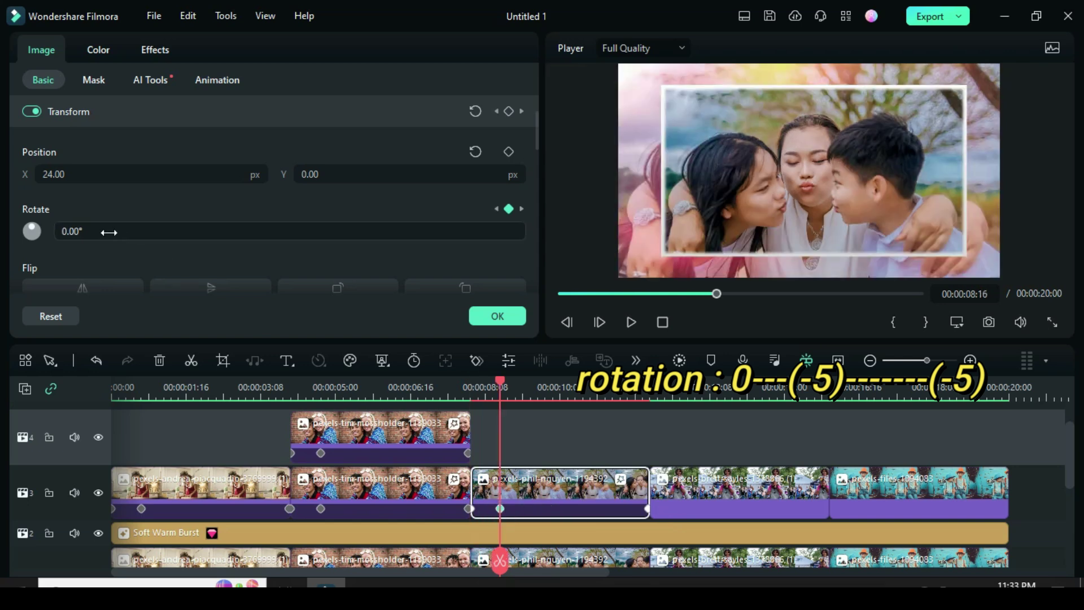
pyautogui.click(63, 231)
pyautogui.write('-5')
pyautogui.press('Return')
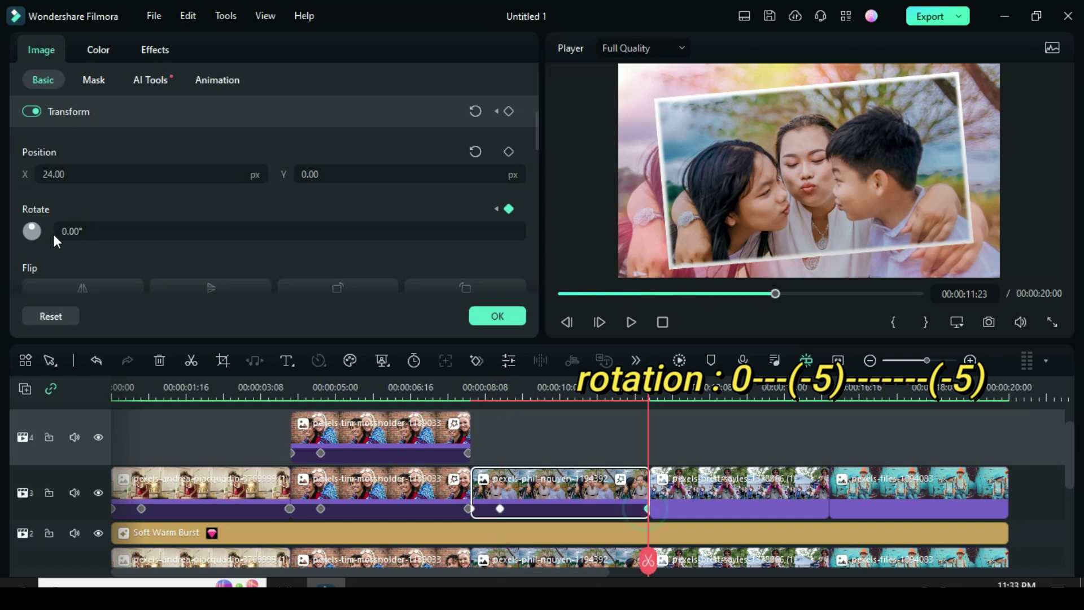
pyautogui.click(55, 231)
pyautogui.press('Return')
pyautogui.moveTo(631, 399); pyautogui.dragTo(473, 413)
pyautogui.rightClick(552, 488)
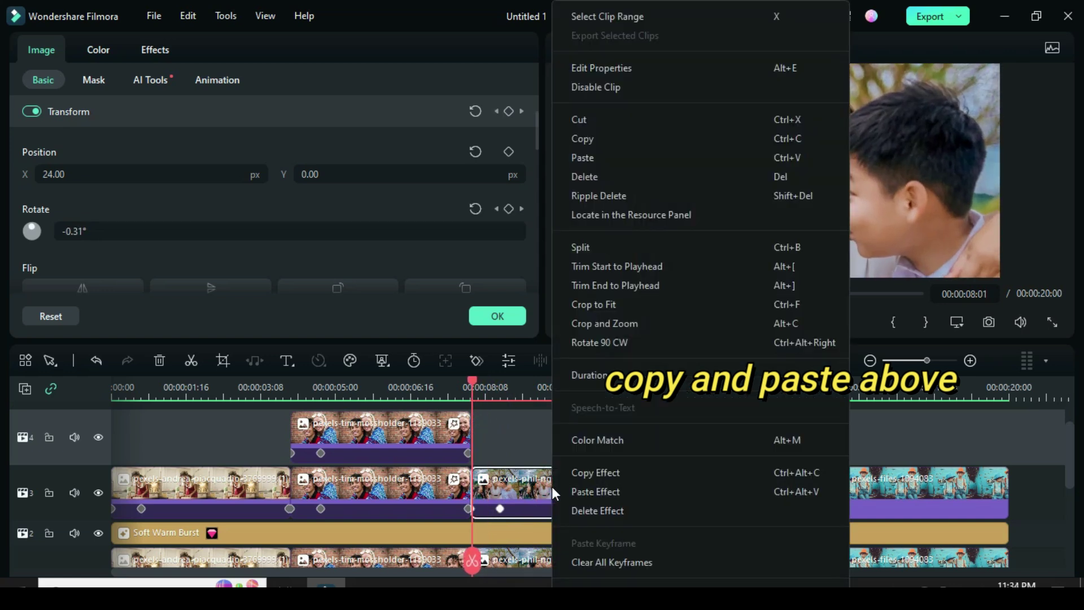
pyautogui.click(582, 138)
pyautogui.rightClick(479, 435)
pyautogui.click(505, 157)
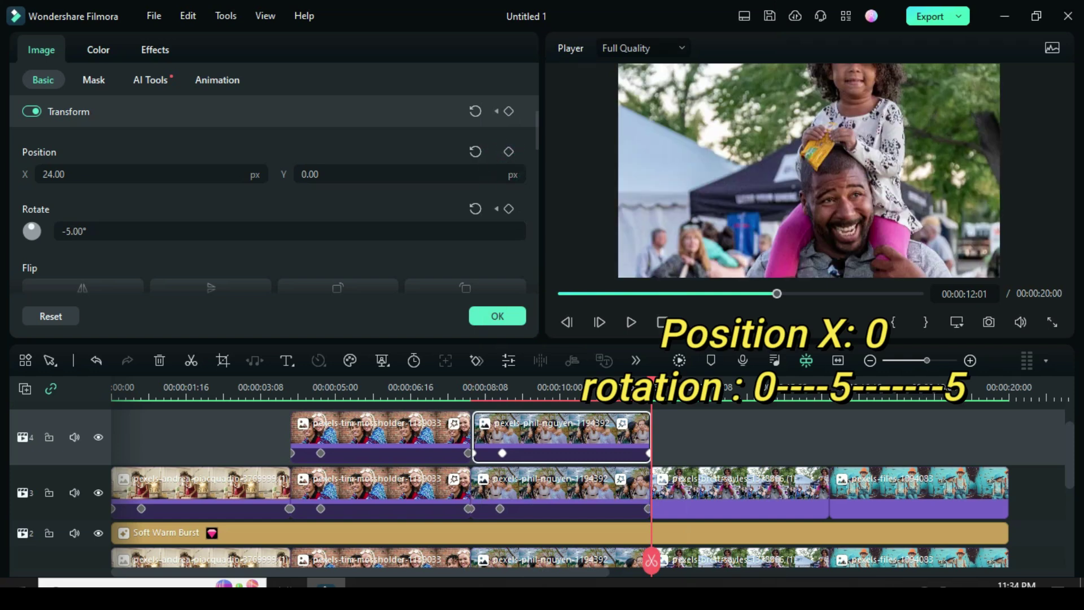
# Step: Reset the copy's Position X to 0 and set Rotate to 5° at its middle and end keyframes
pyautogui.click(502, 453)
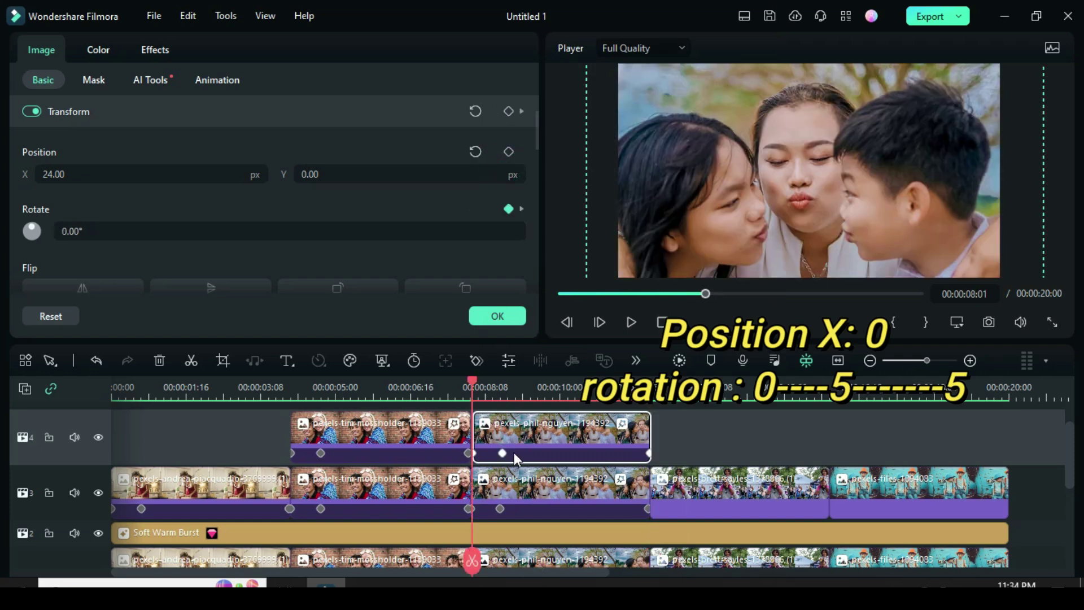
pyautogui.click(475, 152)
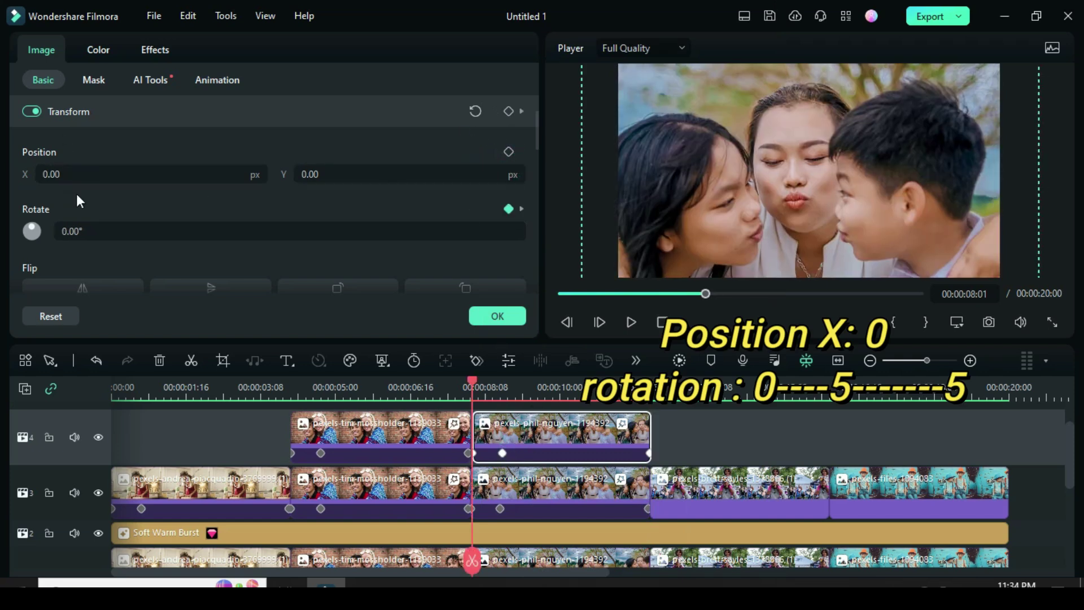
pyautogui.click(503, 453)
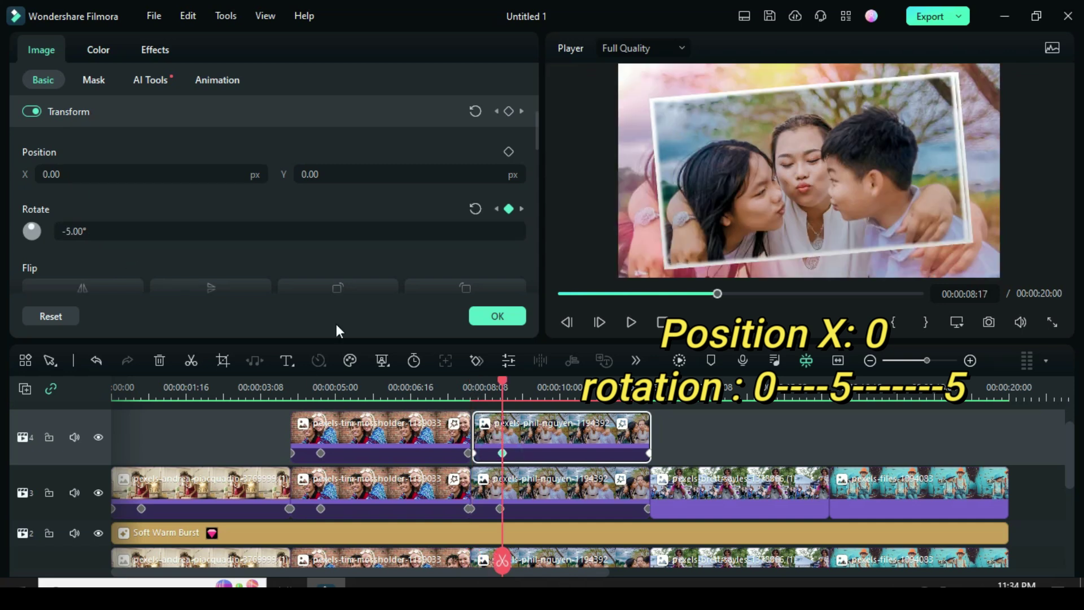
pyautogui.click(66, 231)
pyautogui.click(96, 203)
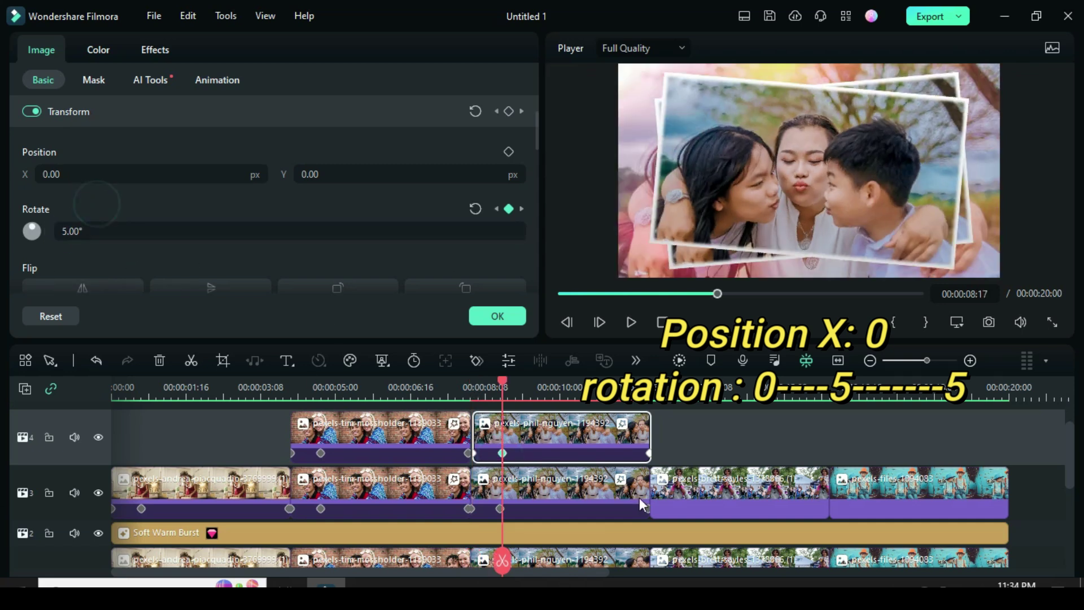
pyautogui.click(648, 453)
pyautogui.click(66, 230)
pyautogui.click(89, 204)
pyautogui.click(493, 431)
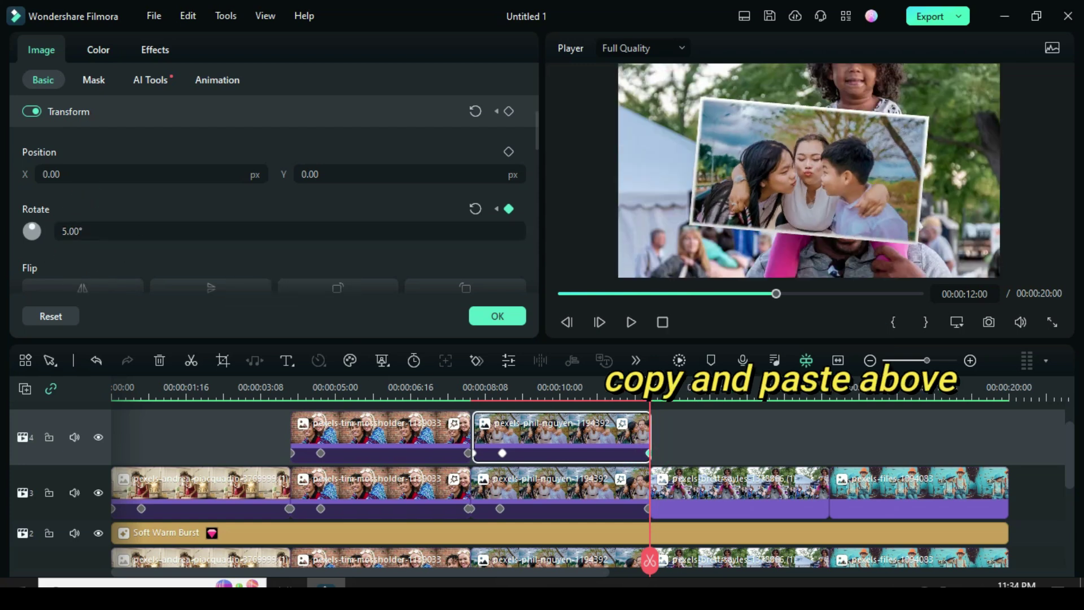
# Step: Copy the track-4 photo, add a new video track, and paste the copy onto track 5
pyautogui.rightClick(551, 435)
pyautogui.click(582, 141)
pyautogui.scroll(2, 550, 437)
pyautogui.click(25, 388)
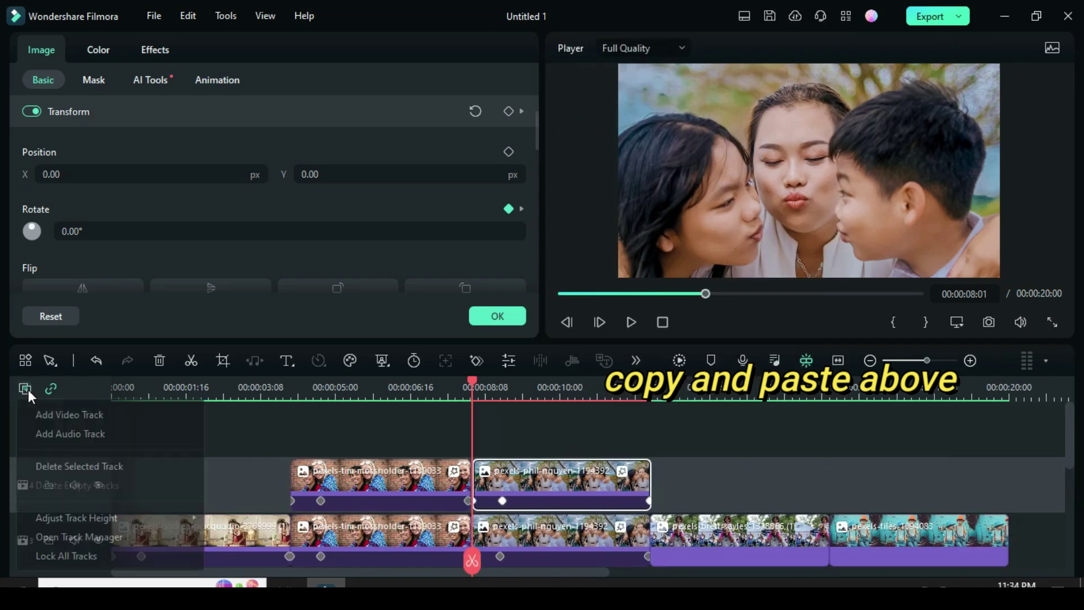
pyautogui.click(51, 411)
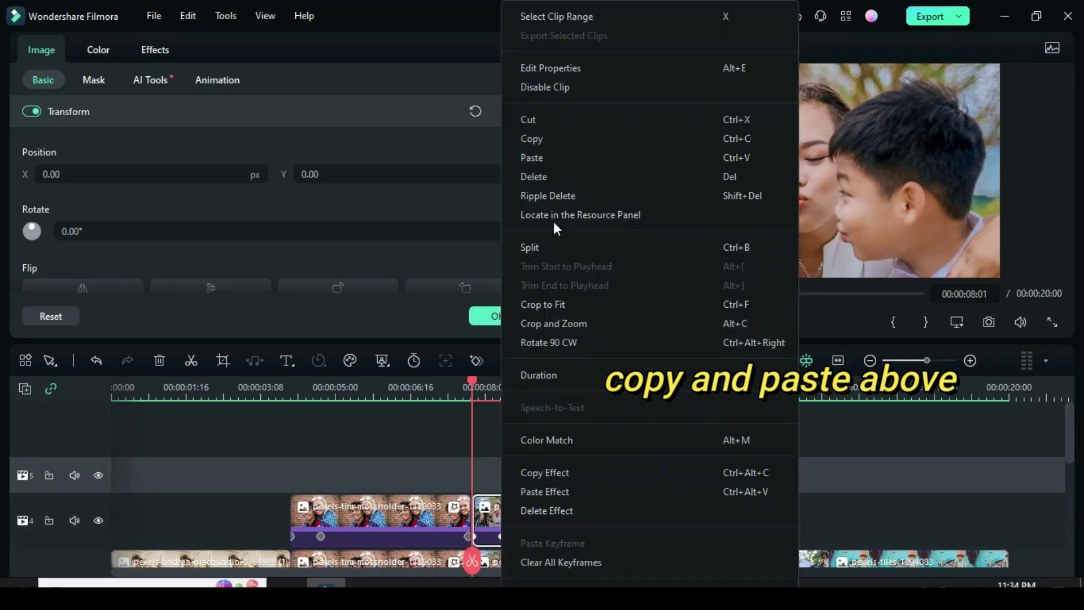
pyautogui.click(538, 158)
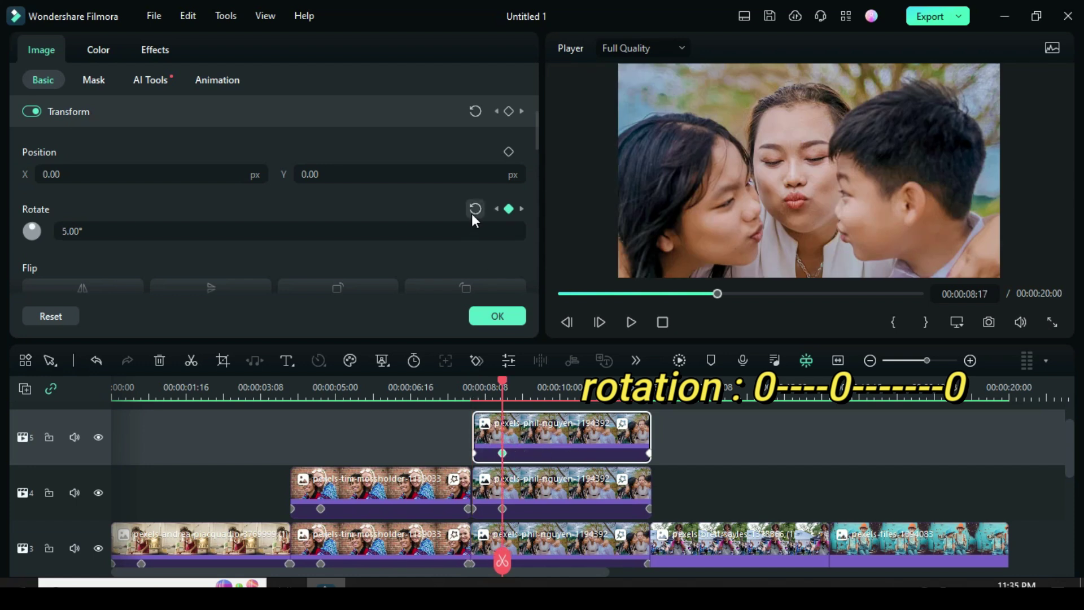
# Step: Reset the track-5 copy's rotation to 0° and move the playhead just before it
pyautogui.click(474, 212)
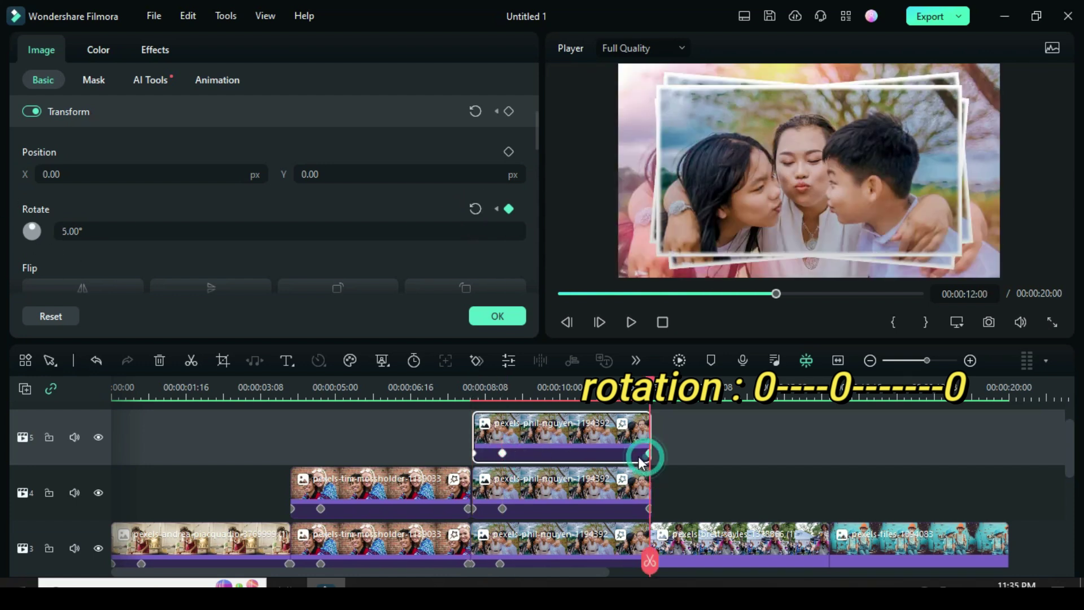
pyautogui.moveTo(647, 381); pyautogui.dragTo(441, 400)
pyautogui.press('Return')
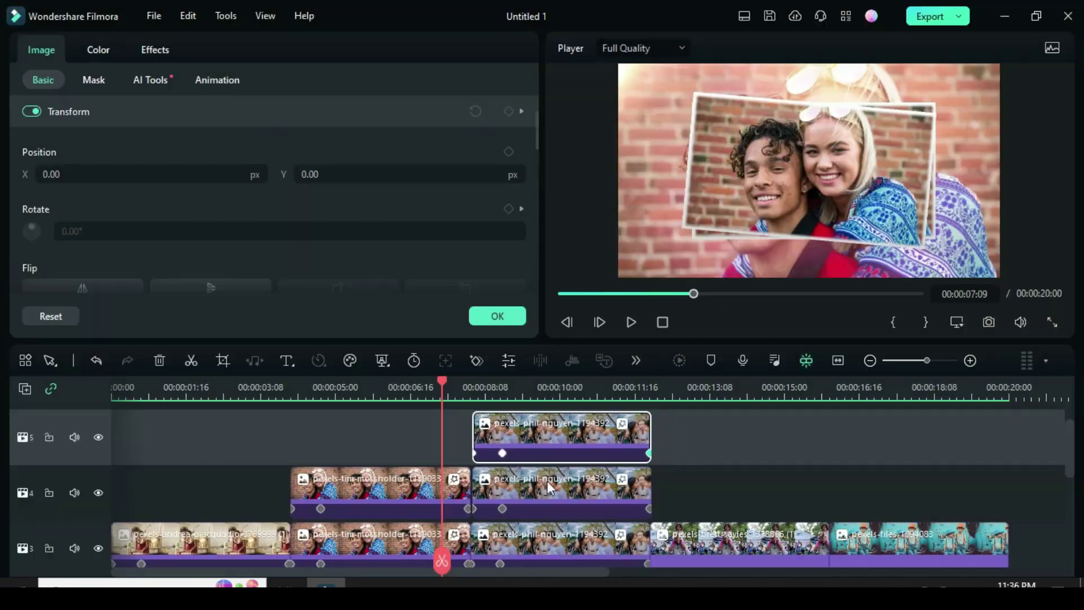
# Step: Play back the stacked kissing-family section twice to check the frames' alignment
pyautogui.click(630, 324)
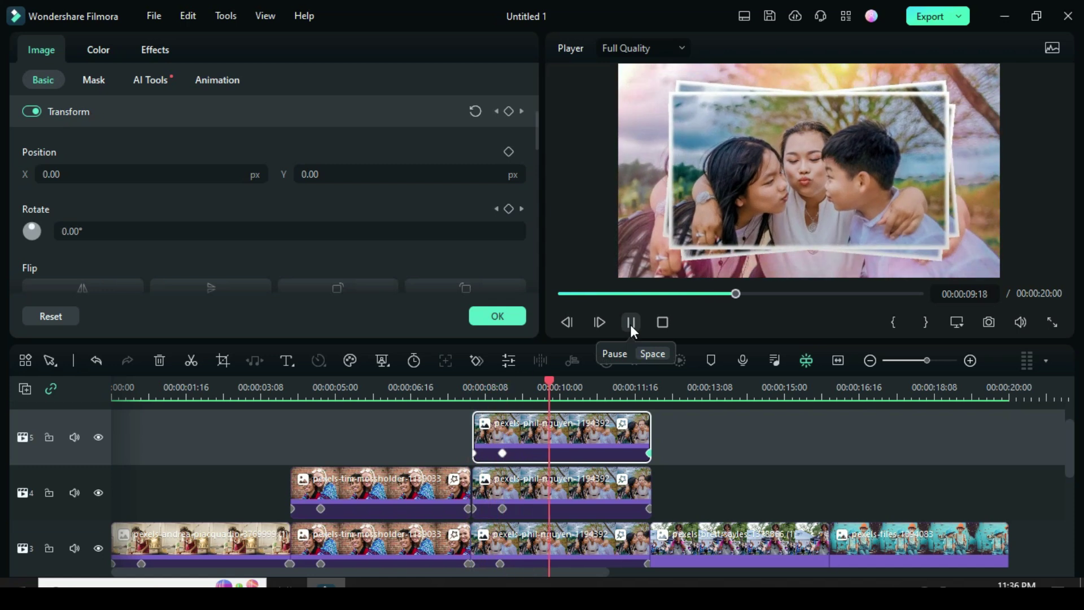
pyautogui.click(630, 324)
pyautogui.moveTo(599, 381); pyautogui.dragTo(452, 423)
pyautogui.click(630, 326)
pyautogui.click(631, 324)
pyautogui.moveTo(604, 392); pyautogui.dragTo(471, 429)
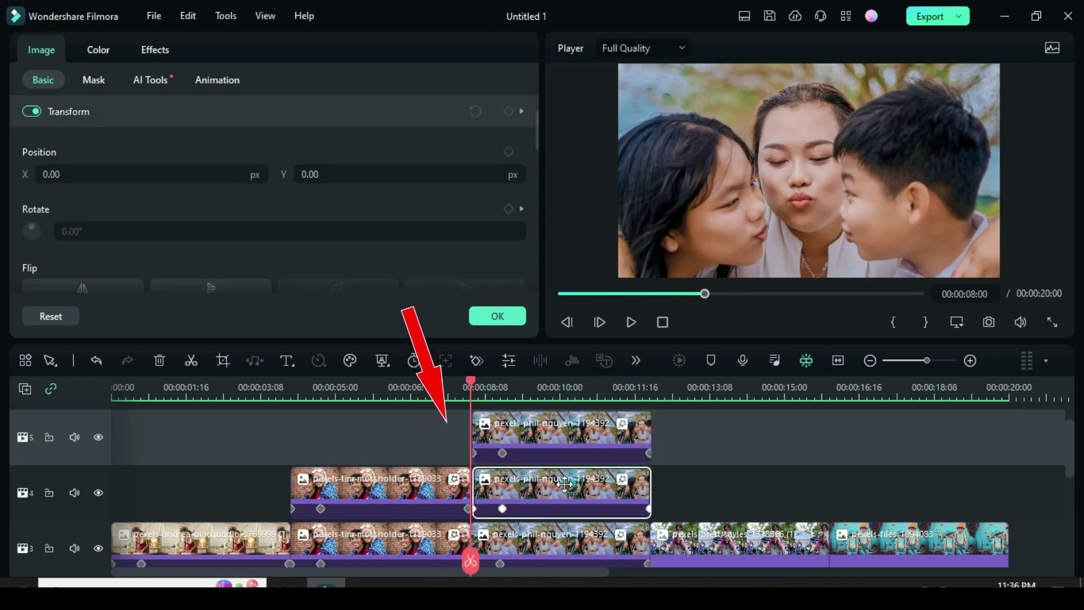
# Step: Move the track-5 copy one frame earlier (-00:00:00:01), render the timeline, and replay the preview
pyautogui.moveTo(561, 436); pyautogui.dragTo(562, 434)
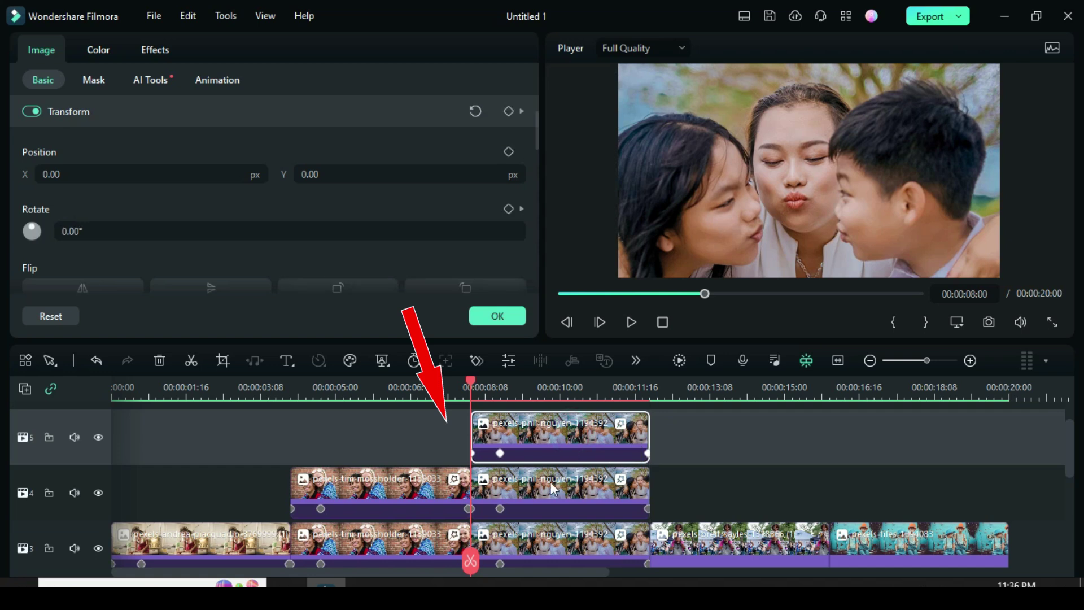
pyautogui.scroll(1, 544, 490)
pyautogui.moveTo(470, 382); pyautogui.dragTo(463, 387)
pyautogui.click(676, 361)
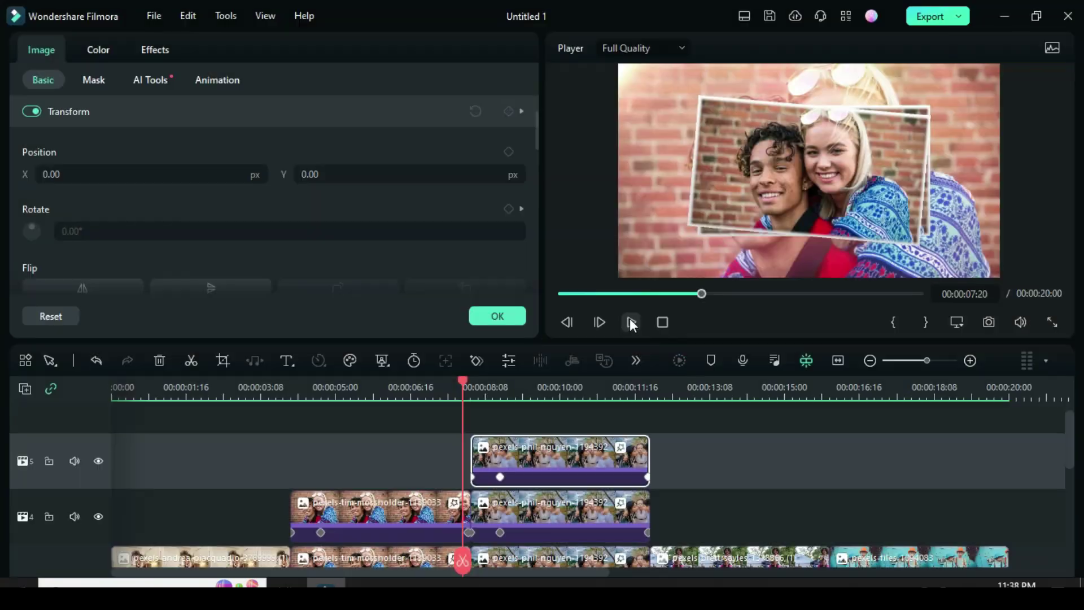
pyautogui.click(631, 321)
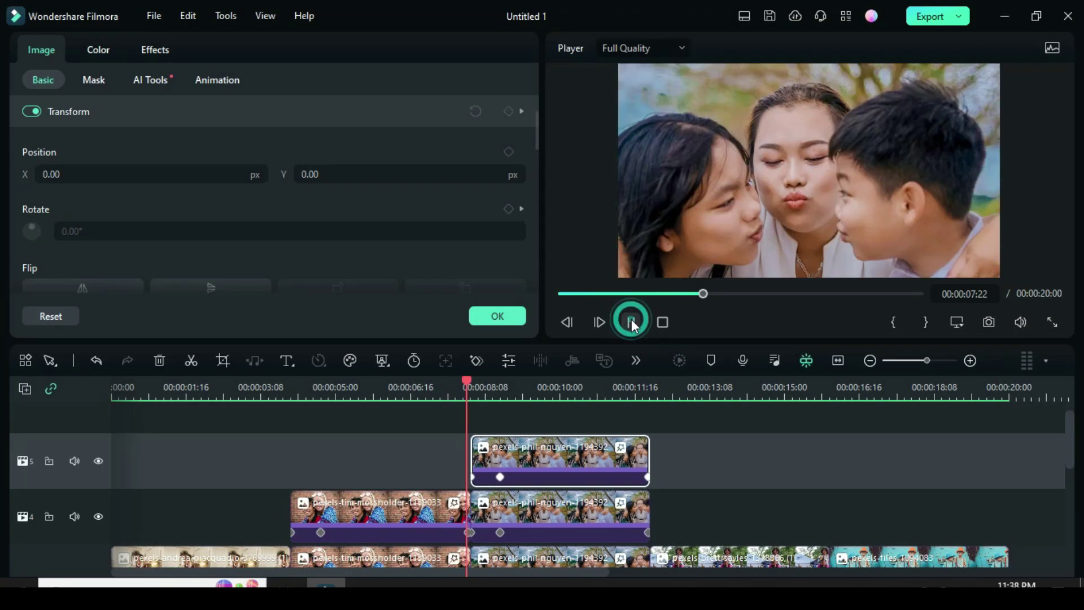
pyautogui.click(631, 321)
pyautogui.click(647, 384)
pyautogui.scroll(-4, 668, 411)
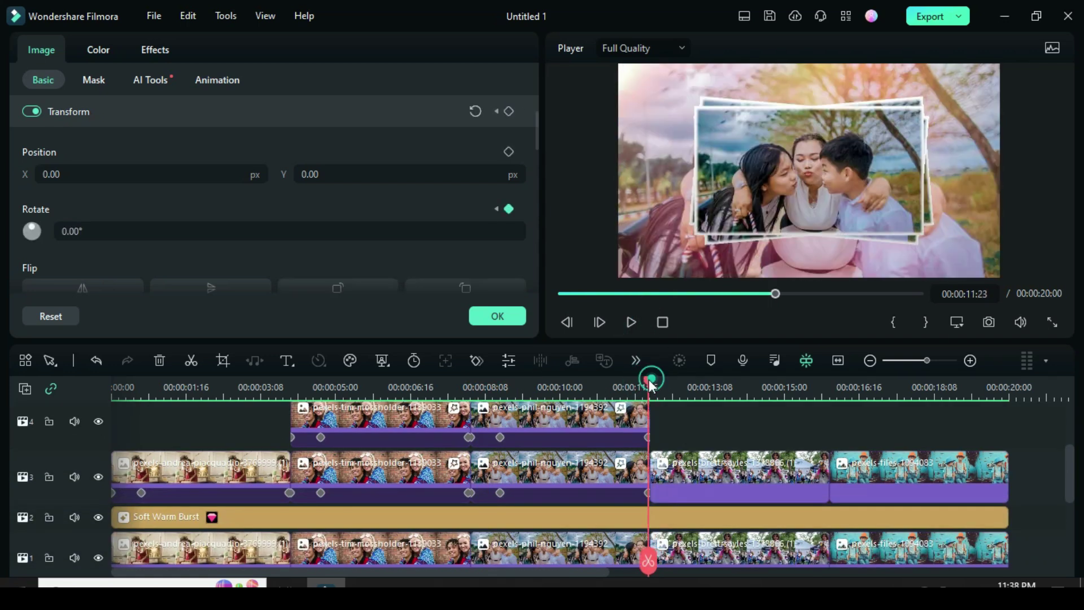
# Step: Copy the kissing-family clip's effect and paste it onto the father-and-daughter clip
pyautogui.rightClick(587, 470)
pyautogui.click(616, 472)
pyautogui.rightClick(671, 472)
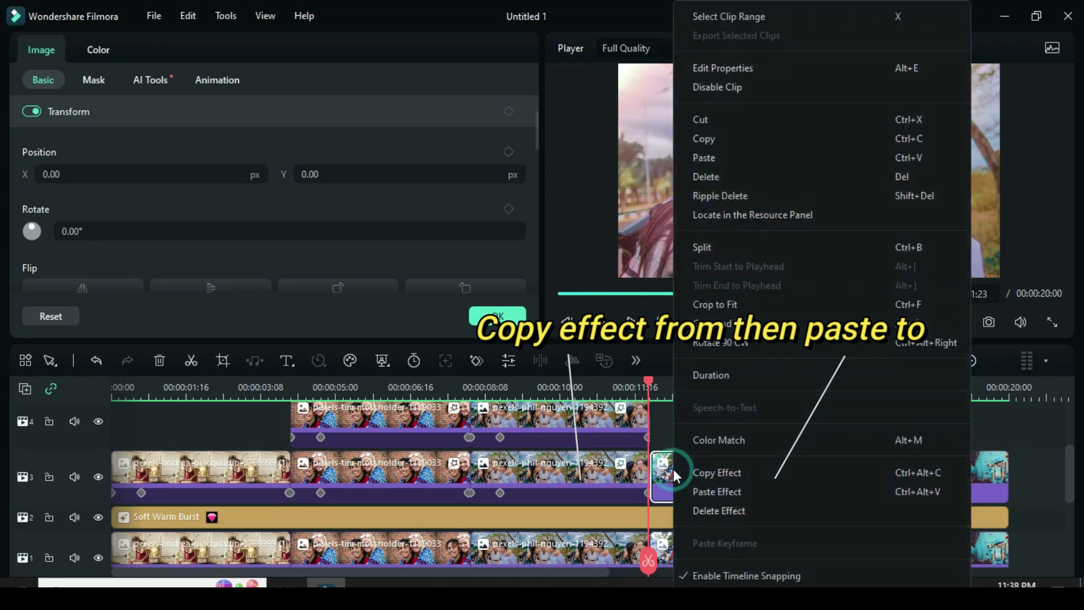
pyautogui.click(713, 492)
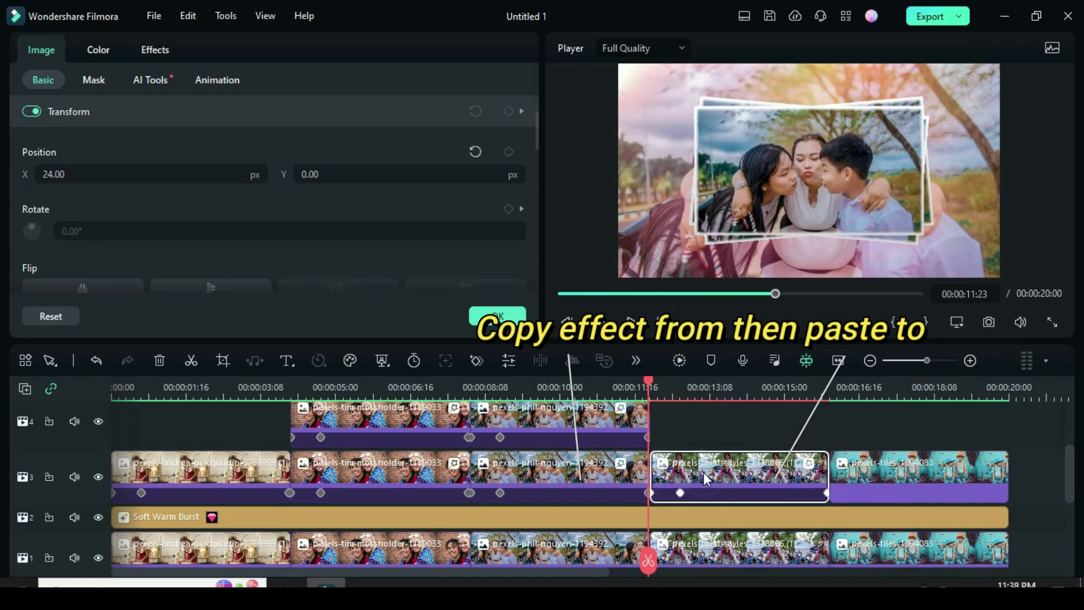
# Step: Set the father-and-daughter clip's Position X to 0 and its tilt to 5°
pyautogui.press('Down')
pyautogui.click(475, 152)
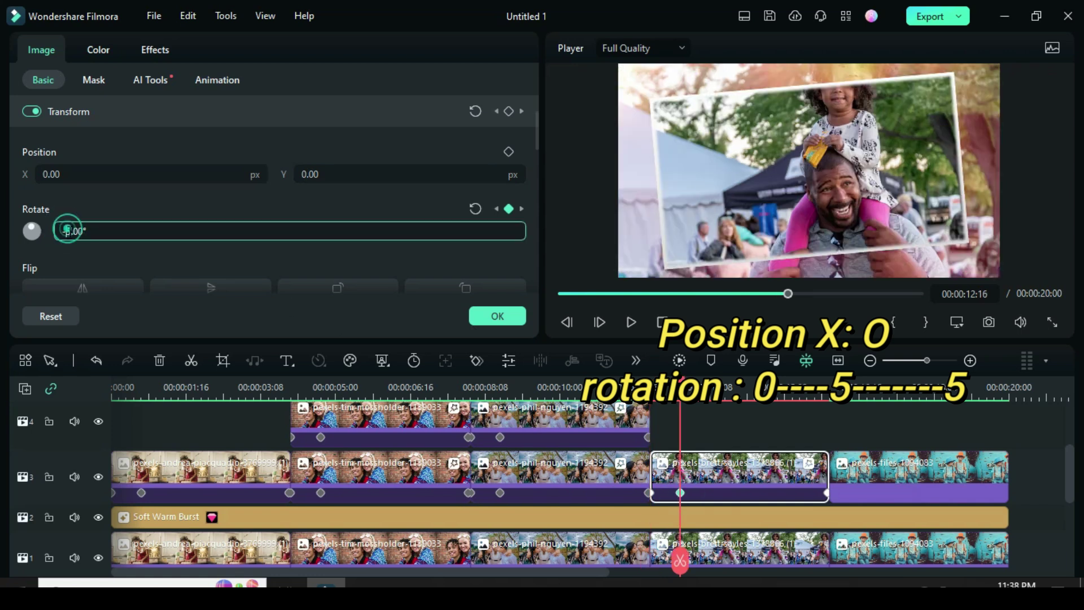
pyautogui.click(85, 204)
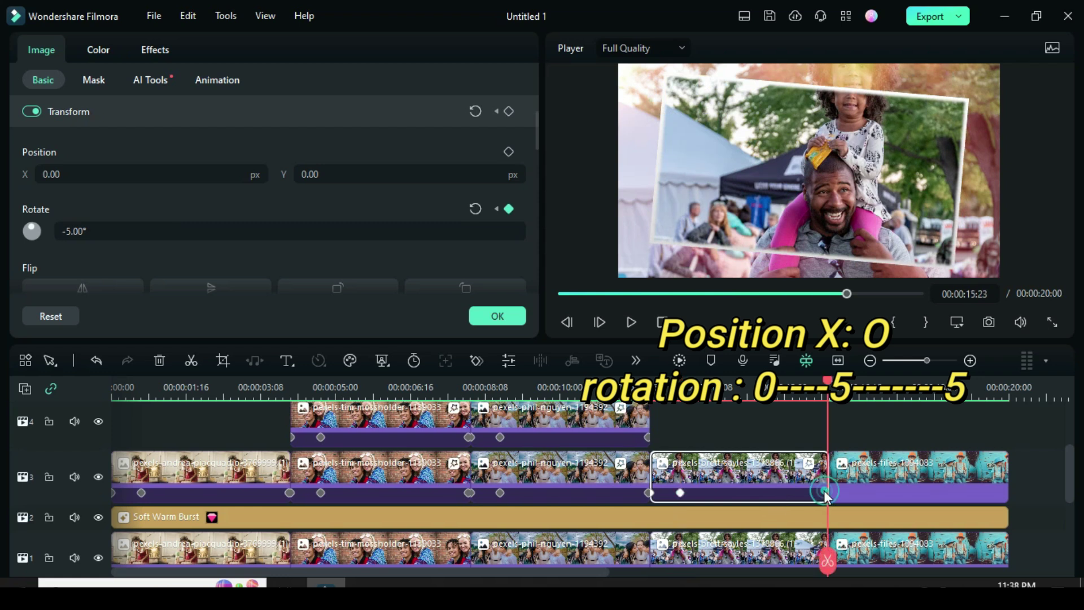
pyautogui.press('Home')
pyautogui.press('Delete')
pyautogui.click(2, 248)
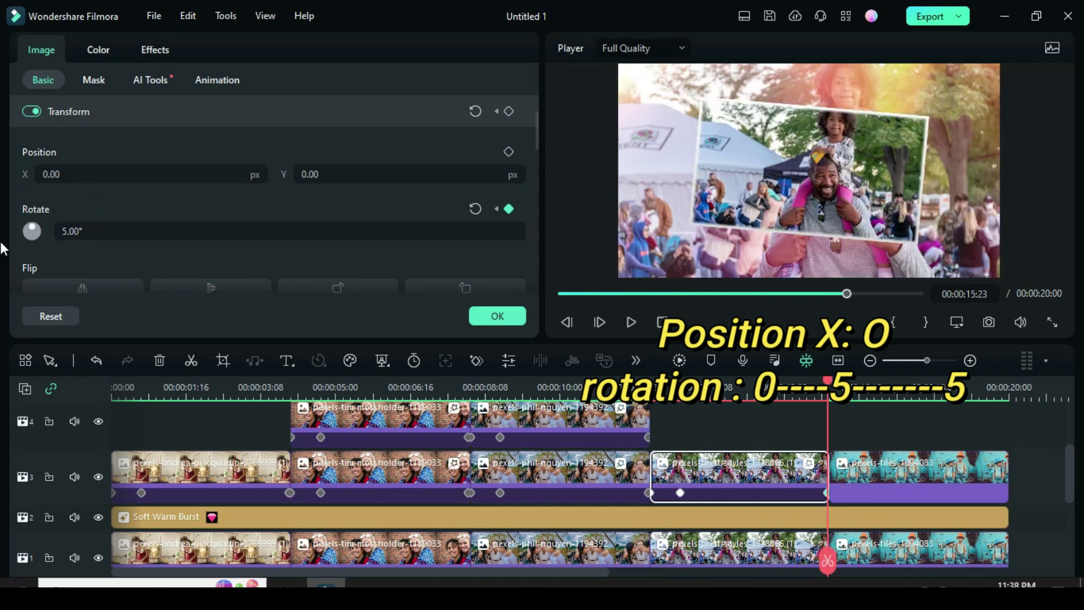
pyautogui.click(728, 484)
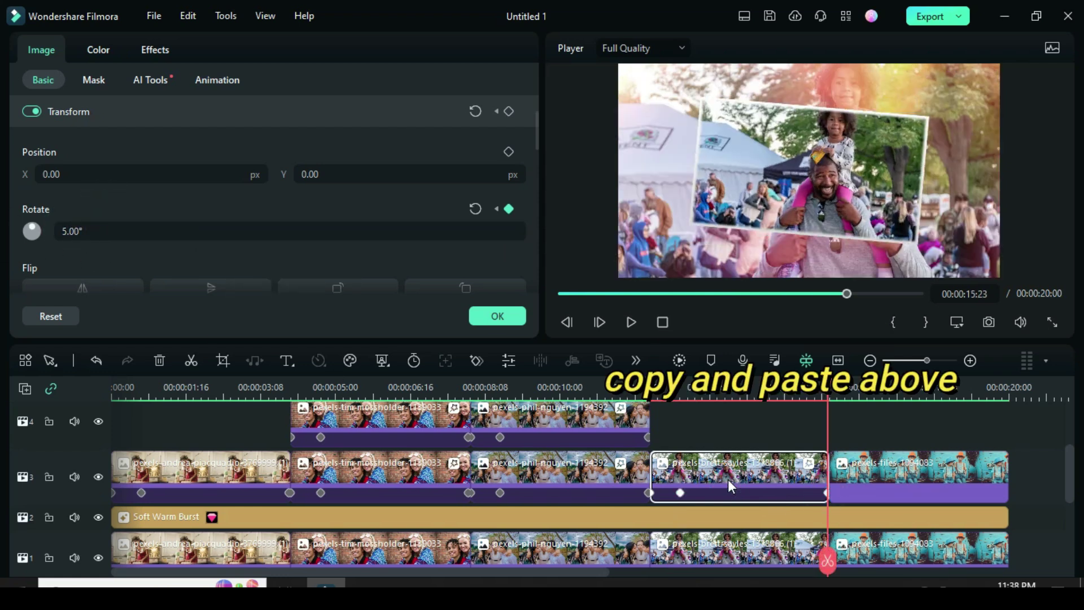
# Step: Copy the father-and-daughter clip and paste it onto track 4 at 12:00
pyautogui.rightClick(728, 483)
pyautogui.click(760, 139)
pyautogui.click(650, 395)
pyautogui.scroll(1, 123, 448)
pyautogui.click(84, 453)
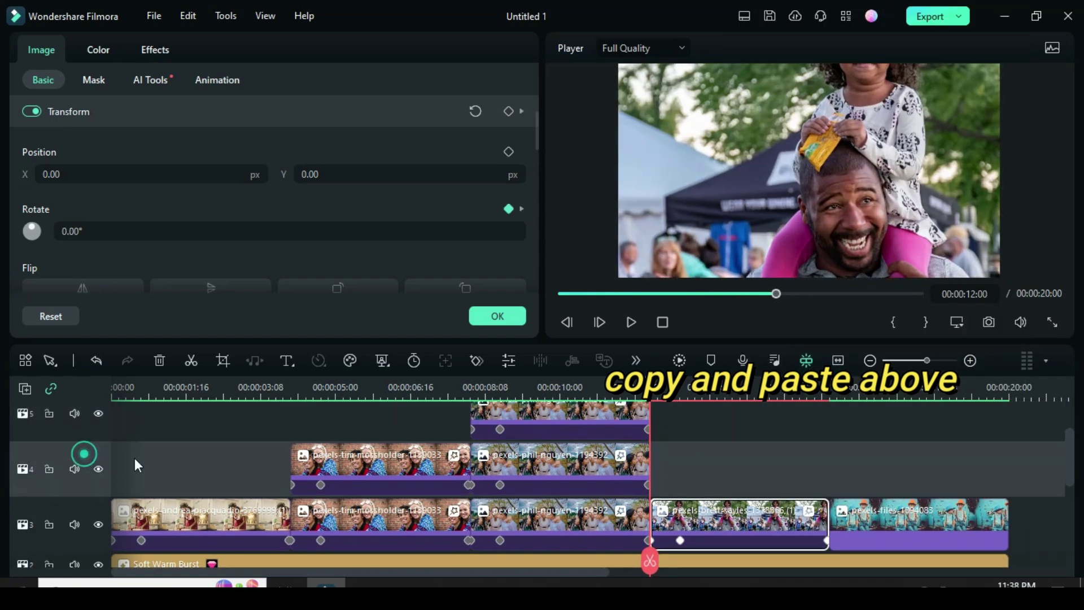
pyautogui.rightClick(681, 468)
pyautogui.click(686, 158)
# Step: Set the pasted copy's Rotate to -5° and play the stacked section to check it
pyautogui.click(739, 468)
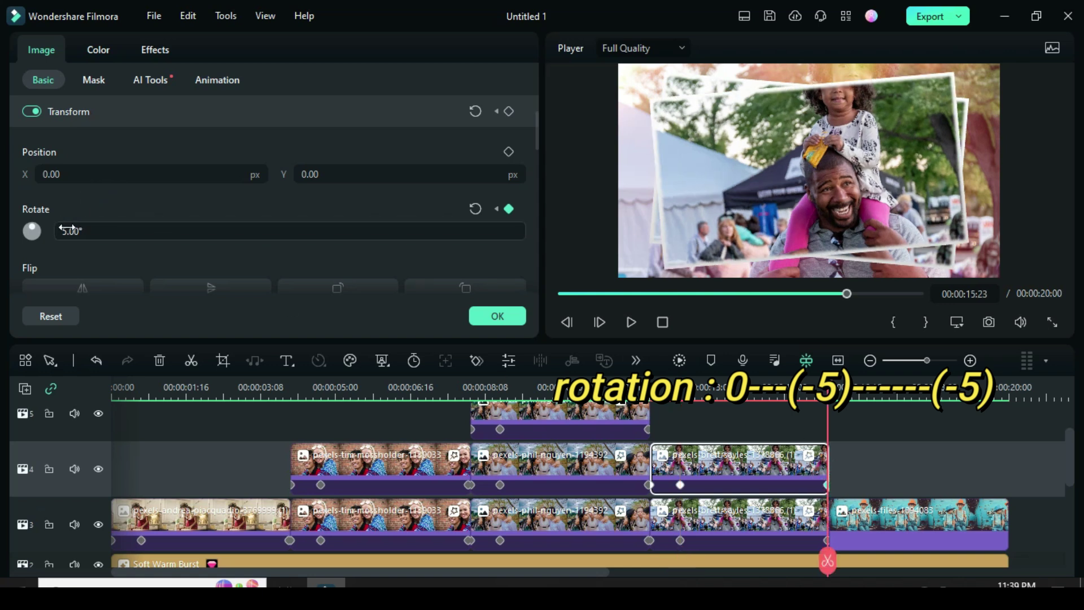
pyautogui.click(65, 229)
pyautogui.click(88, 208)
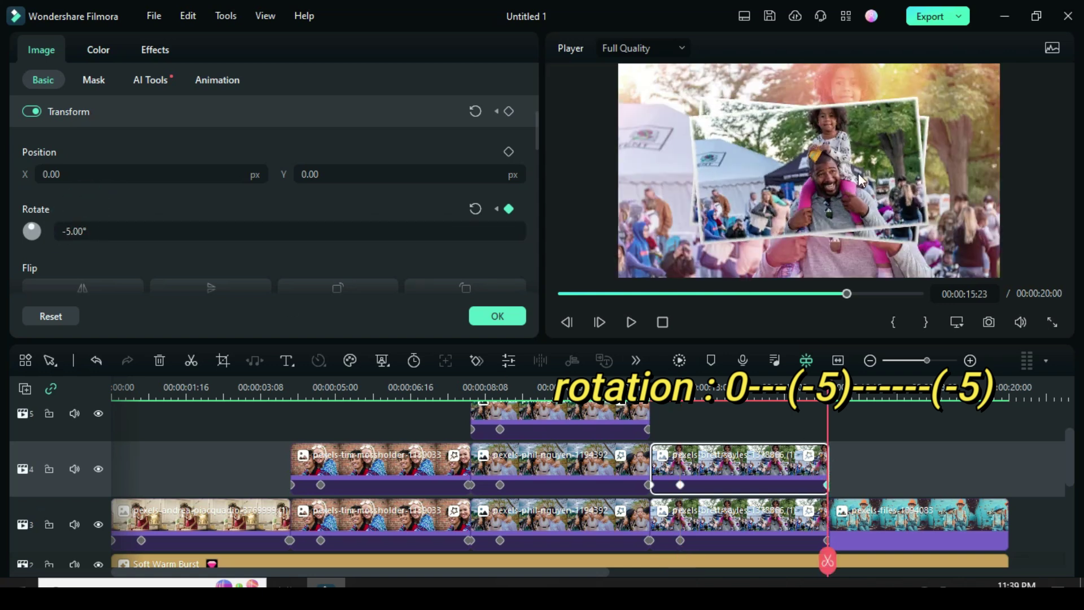
pyautogui.click(656, 390)
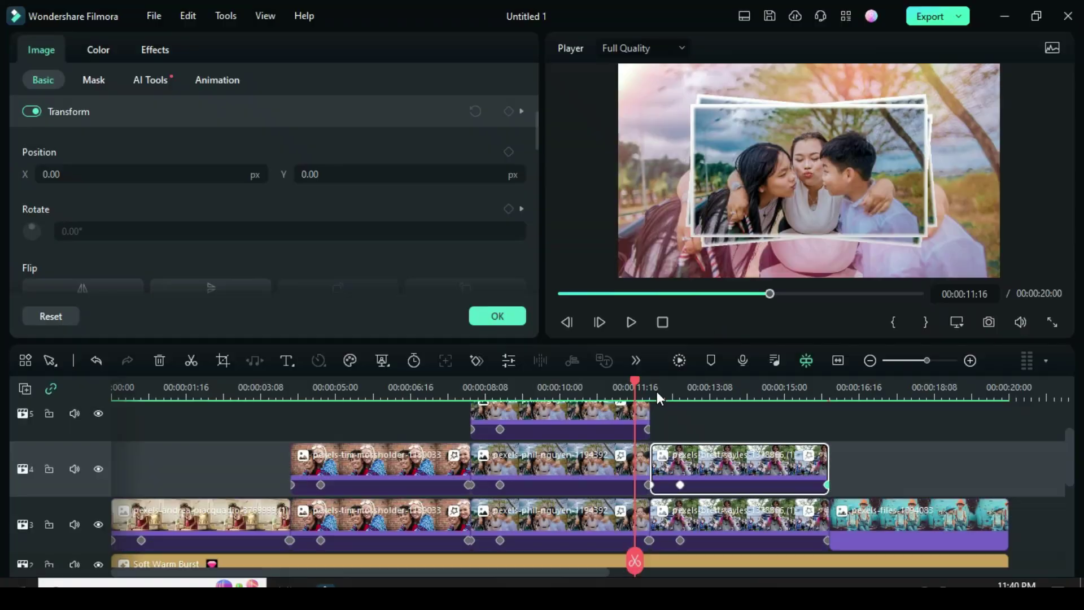
pyautogui.click(631, 321)
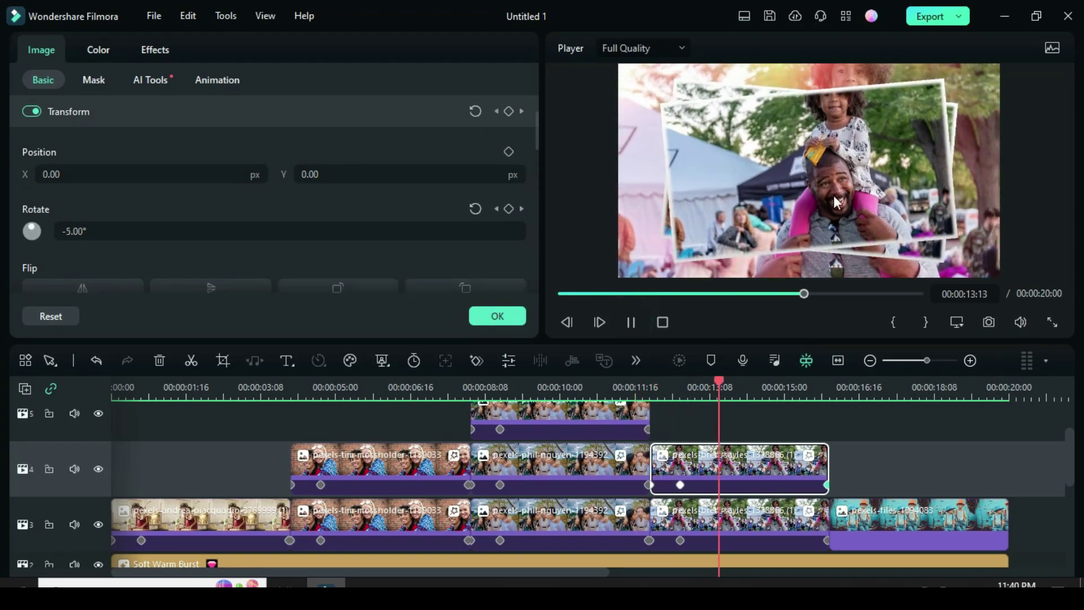
pyautogui.click(631, 322)
# Step: Copy the father-and-daughter clip's effect and paste it onto the two-boys clip
pyautogui.click(832, 384)
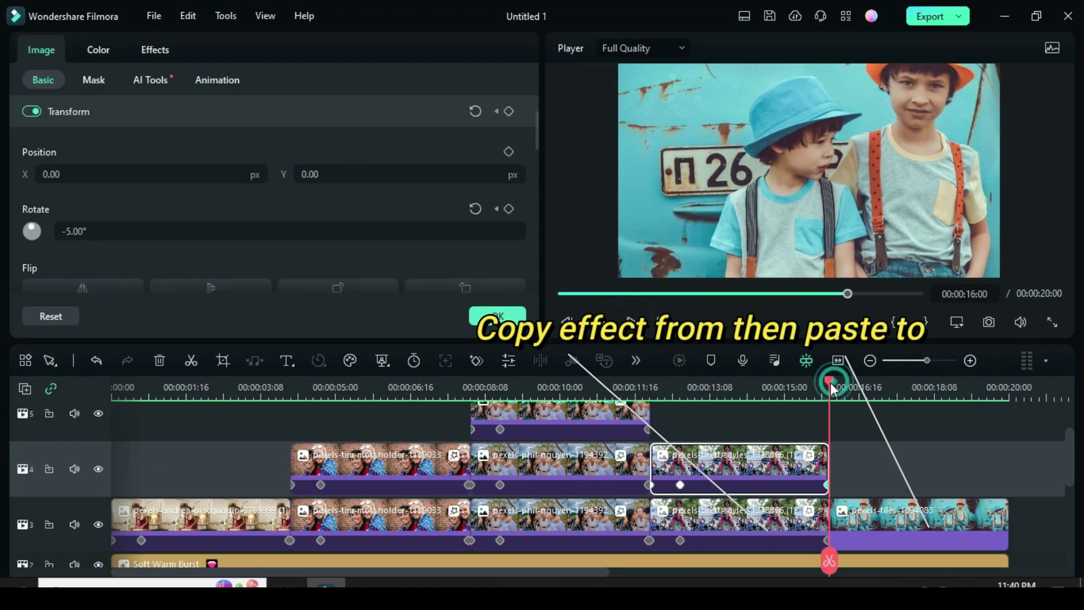
pyautogui.moveTo(586, 571); pyautogui.dragTo(671, 571)
pyautogui.scroll(-2, 737, 506)
pyautogui.click(608, 476)
pyautogui.rightClick(608, 476)
pyautogui.click(649, 473)
pyautogui.rightClick(706, 474)
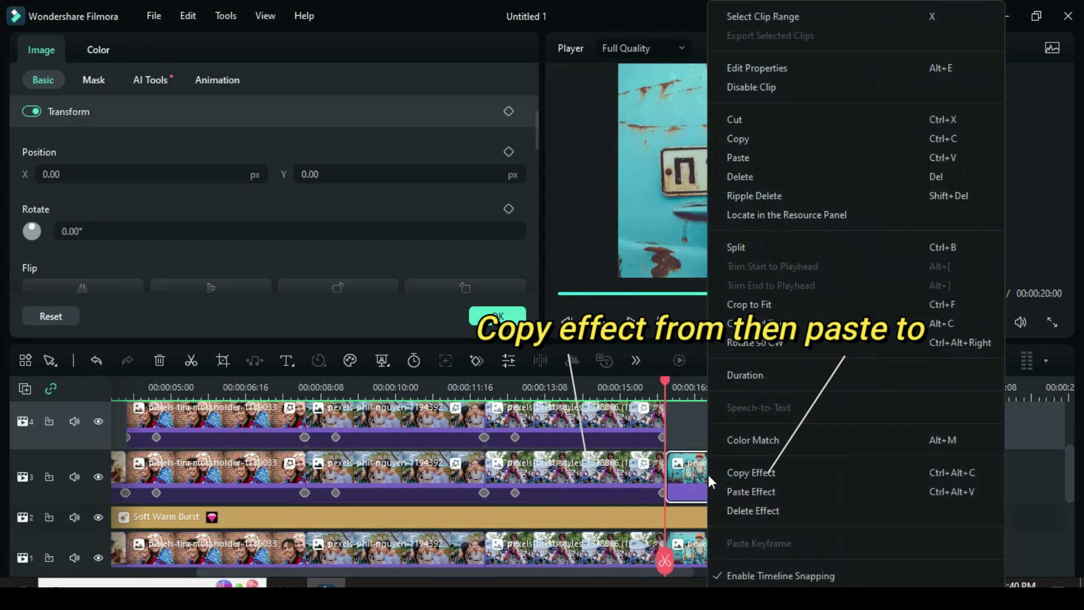
pyautogui.click(751, 492)
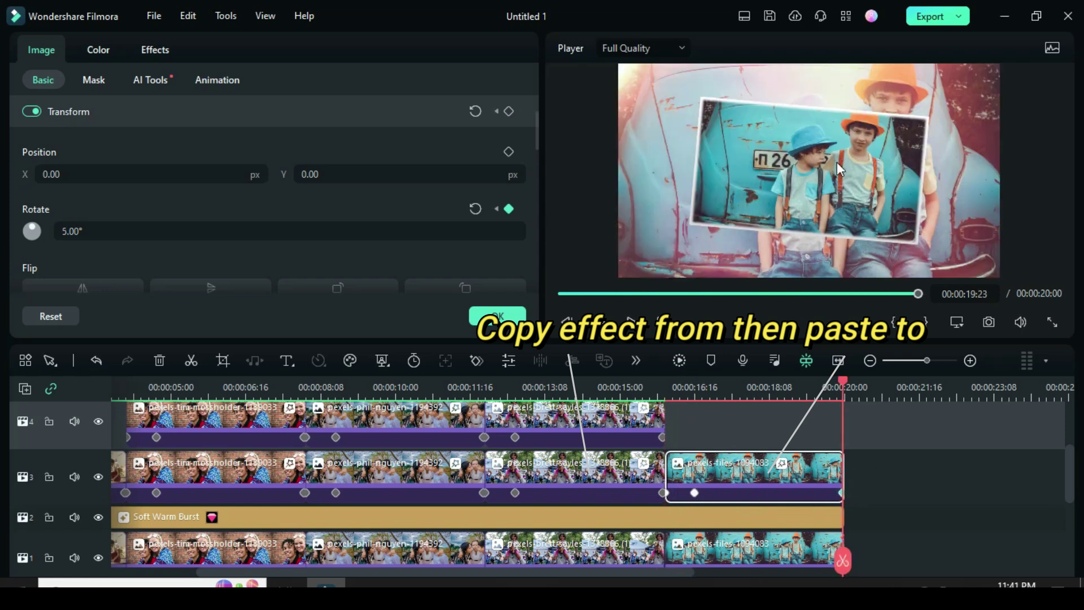
# Step: Check the two-boys clip's tilt keyframe and zoom the timeline to fit
pyautogui.click(696, 493)
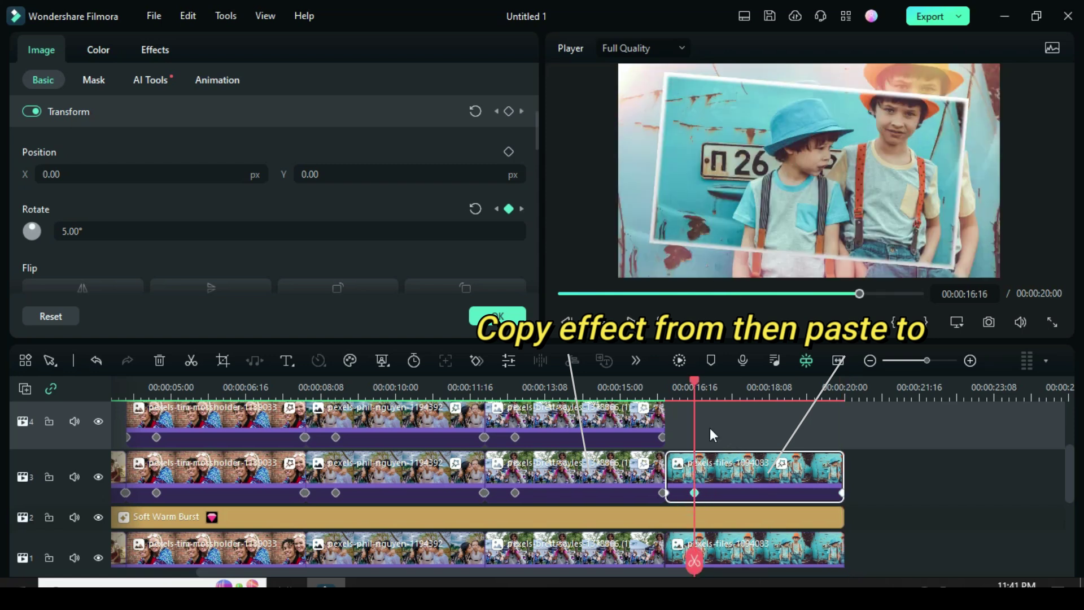
pyautogui.click(560, 293)
pyautogui.click(838, 360)
pyautogui.scroll(1, 847, 459)
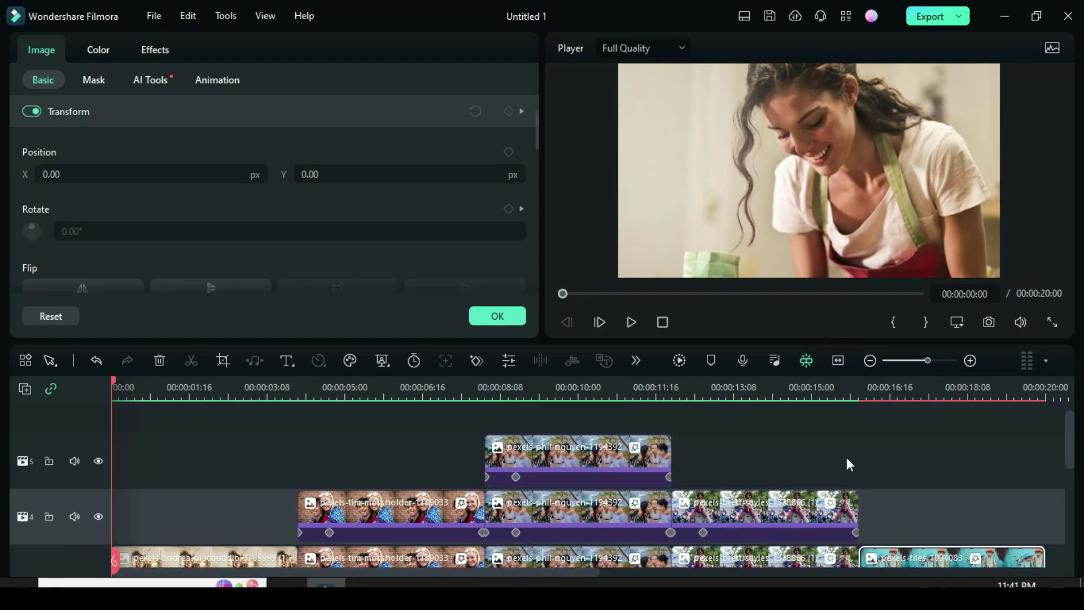
pyautogui.scroll(-2, 505, 458)
pyautogui.scroll(2, 834, 501)
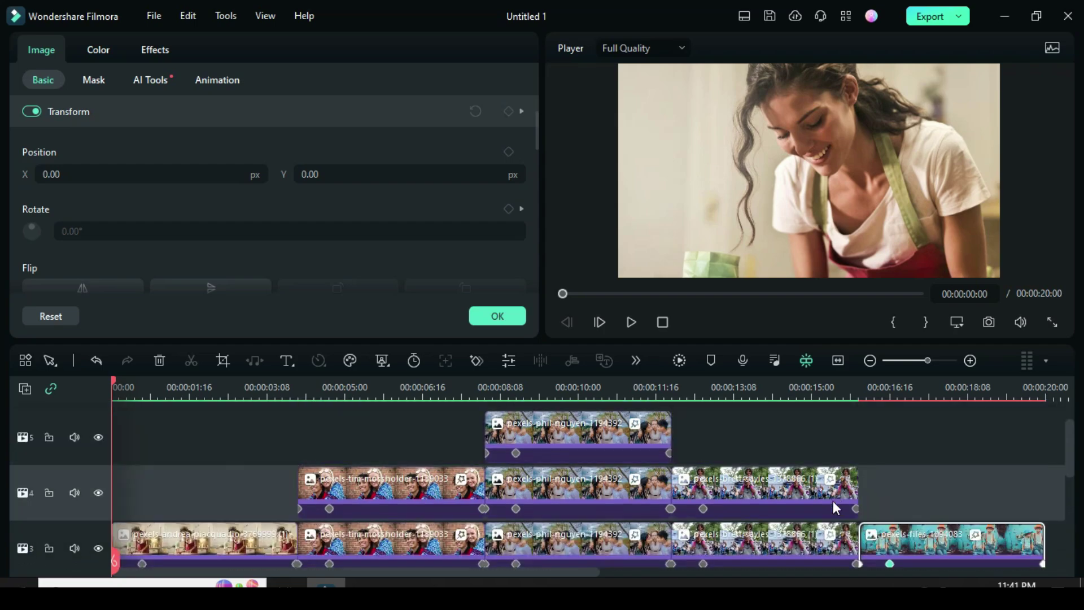
pyautogui.click(679, 361)
pyautogui.click(631, 322)
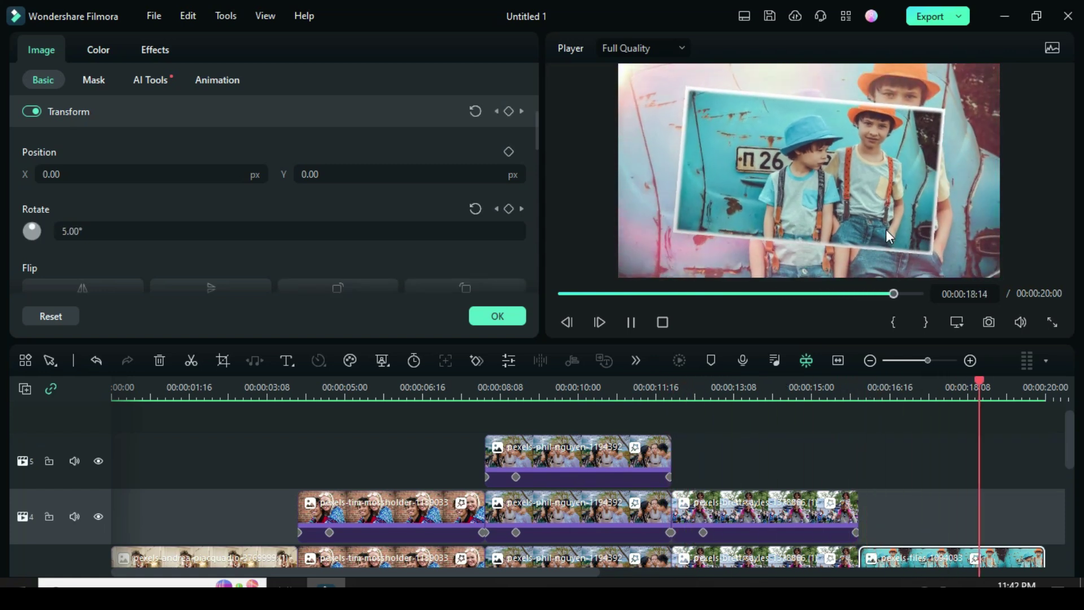
pyautogui.click(561, 291)
# Step: Place the Apfel effect from Favorites on a new top track, stretched to 00:00:20:00
pyautogui.scroll(1, 426, 468)
pyautogui.click(473, 315)
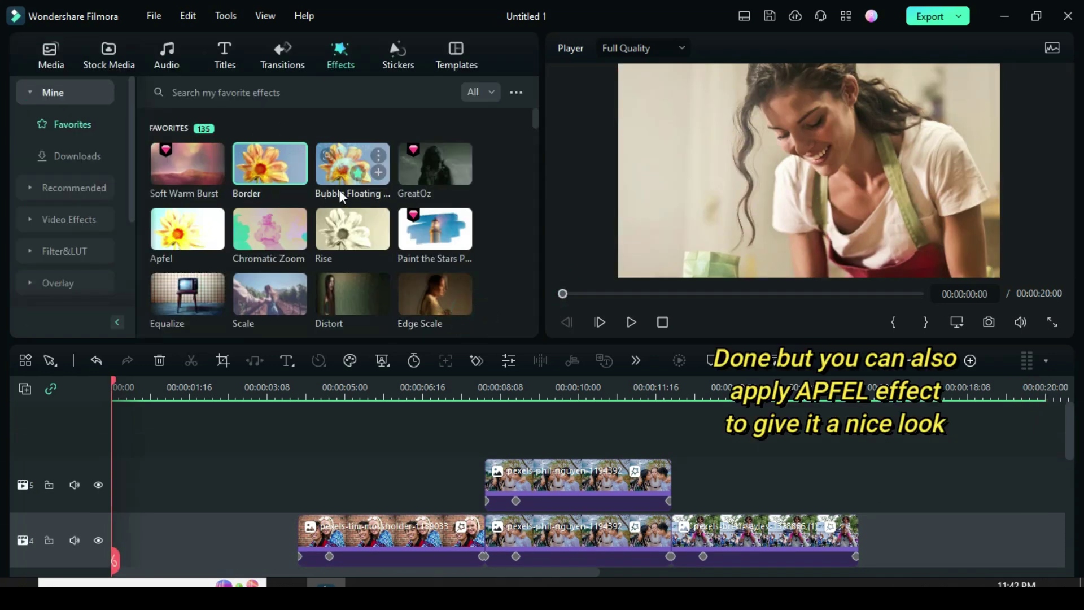
pyautogui.moveTo(180, 233); pyautogui.dragTo(206, 471)
pyautogui.moveTo(340, 473); pyautogui.dragTo(1045, 499)
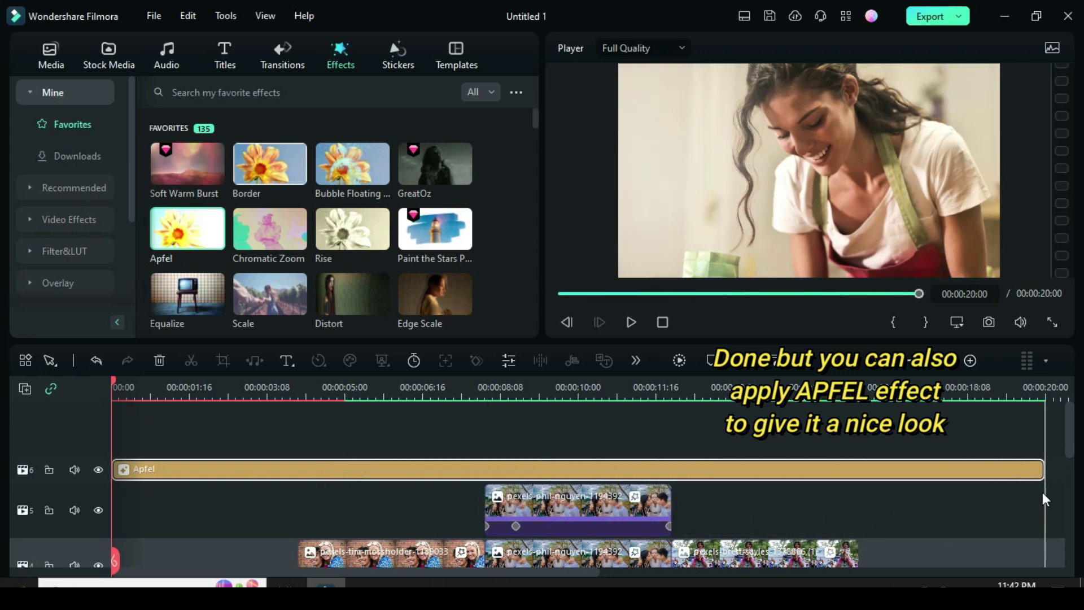